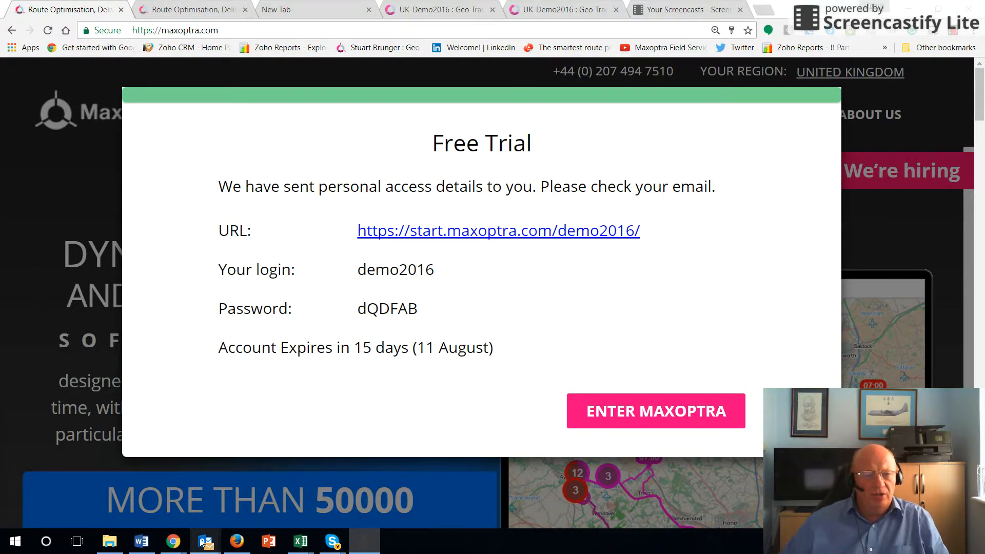
Step: Switch to Outlook, review the Maxoptra demo account email and follow its link to the trial login page
mouse_move(205, 542)
click(239, 501)
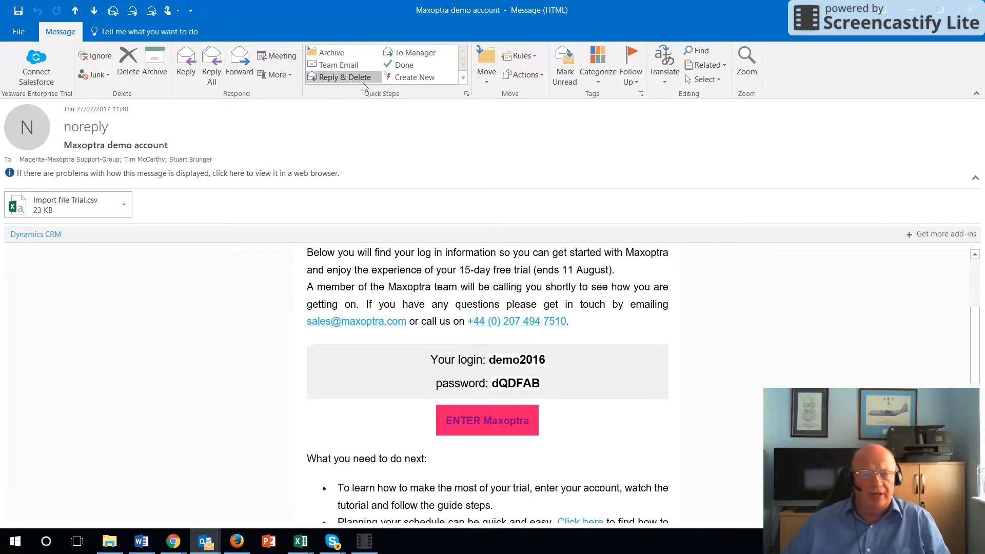
scroll(579, 334, down, 3)
scroll(579, 333, down, 6)
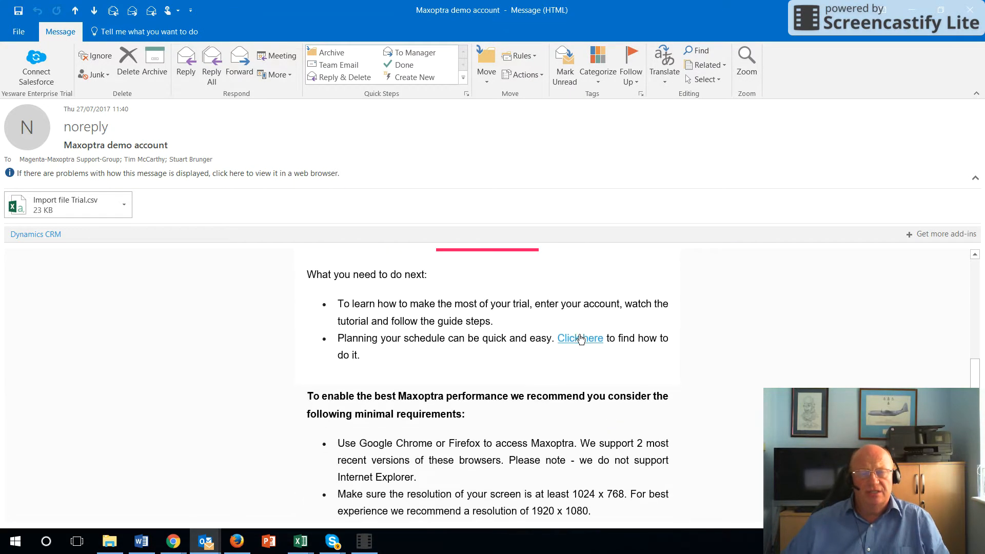
scroll(579, 340, up, 15)
scroll(543, 303, down, 7)
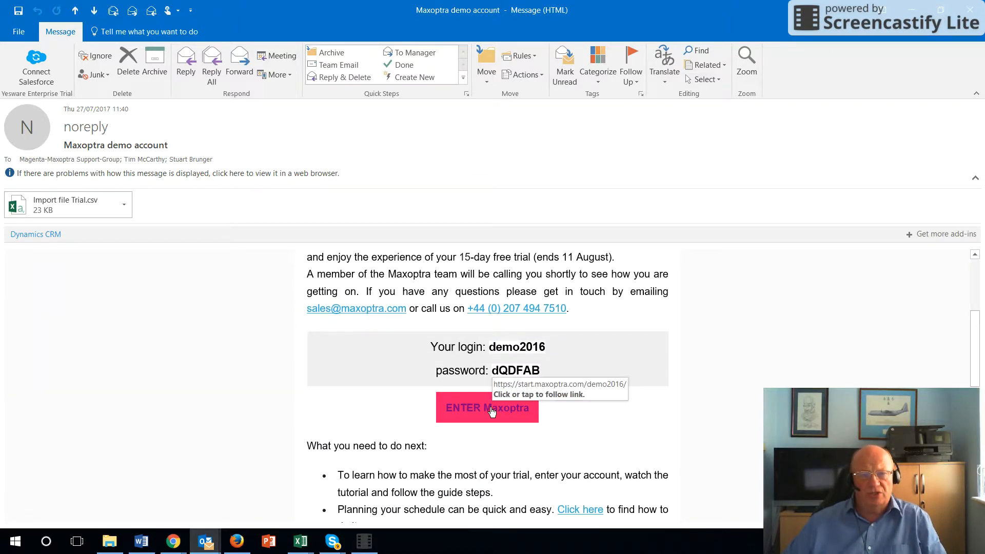
click(492, 412)
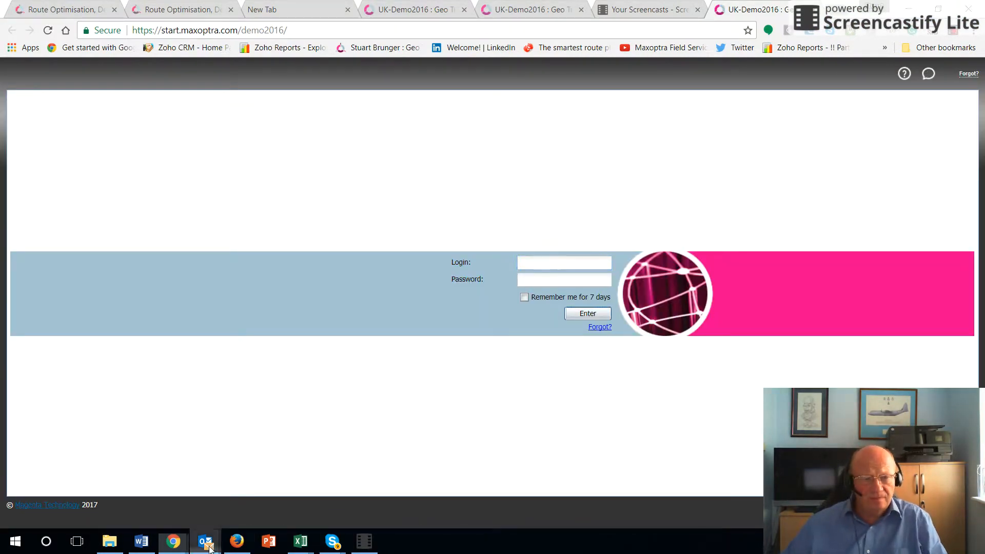
Step: Copy the login name from the Maxoptra demo account email and paste it as the login, demo2016
mouse_move(210, 547)
click(278, 449)
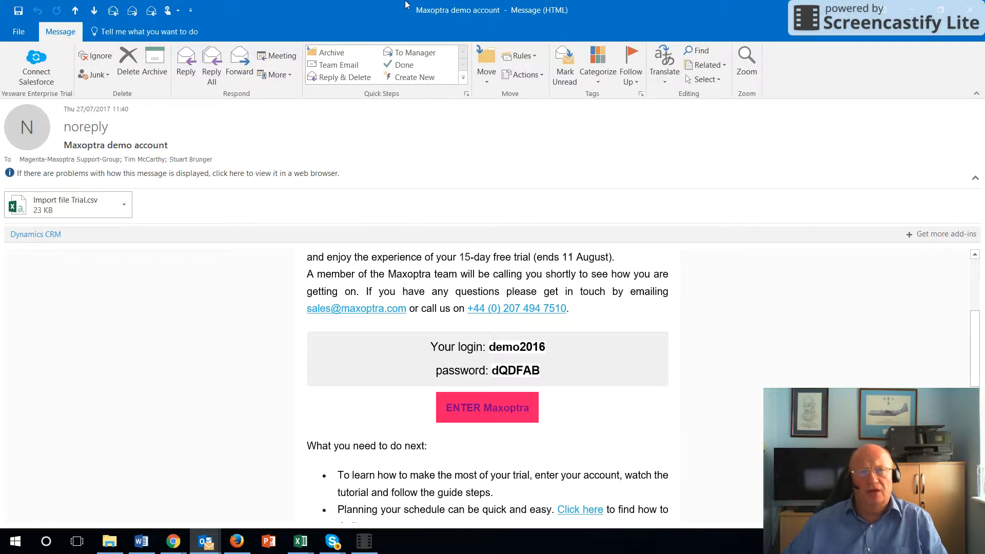
drag(403, 16, 984, 23)
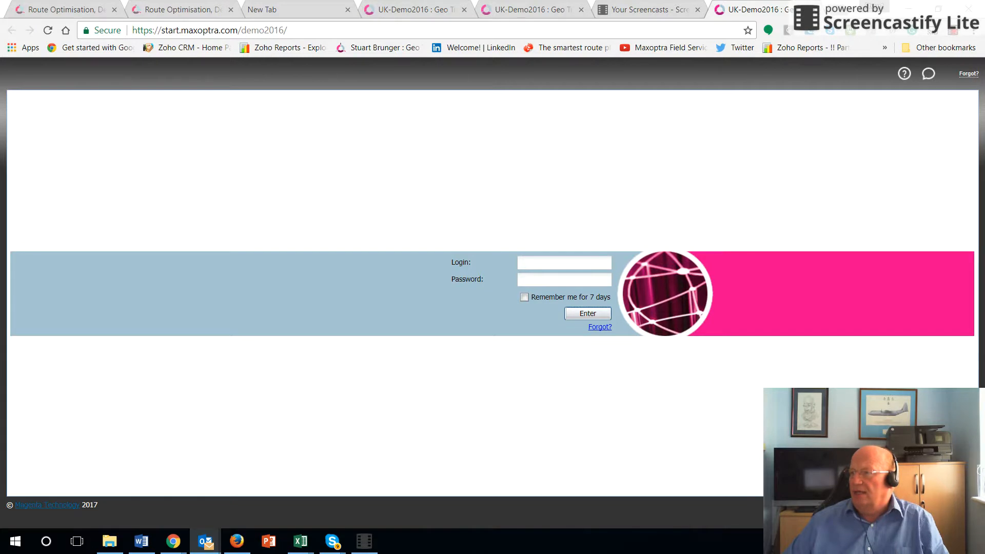
click(569, 266)
right_click(569, 266)
click(612, 342)
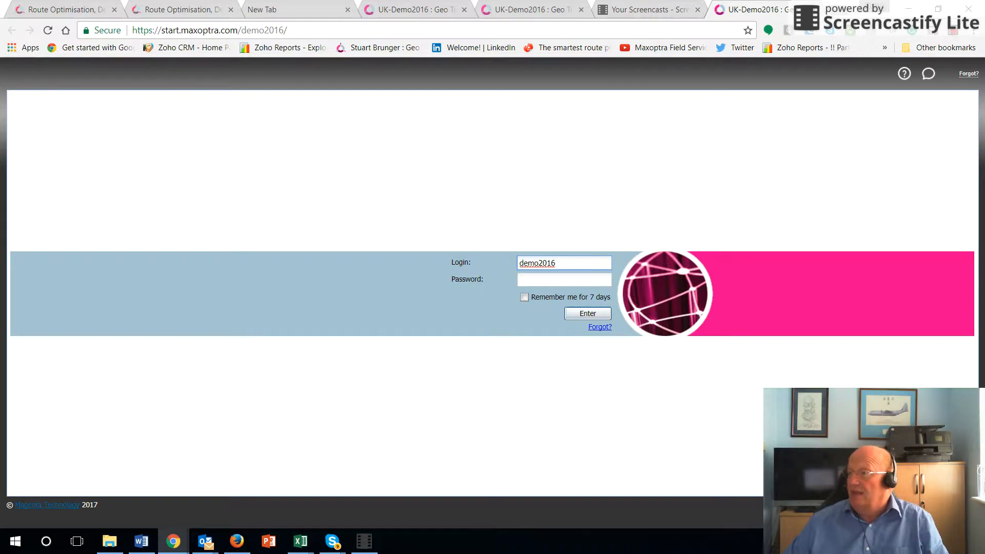
Step: Paste the account password from the email into the Password field and log in to the trial account
key(alt+Tab)
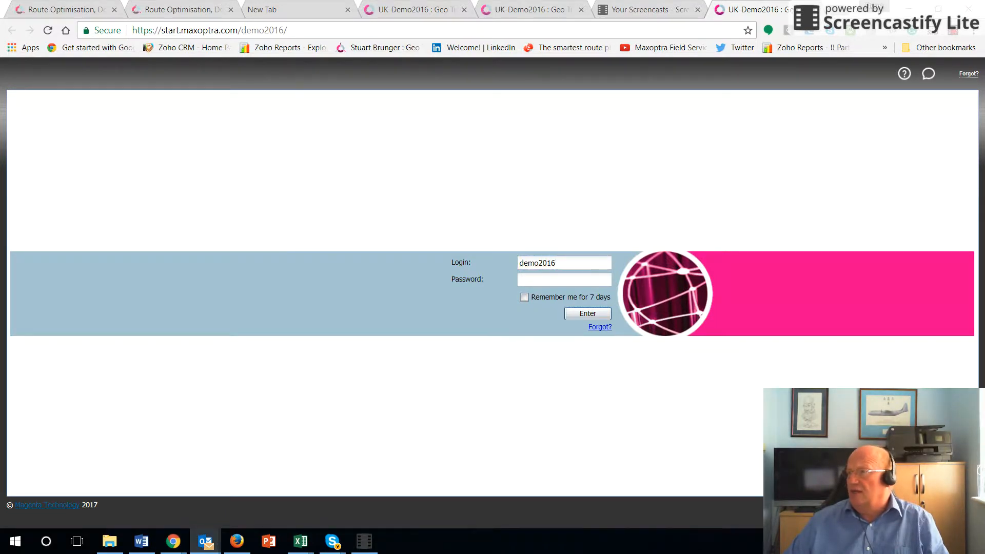
click(550, 277)
click(550, 277)
right_click(550, 278)
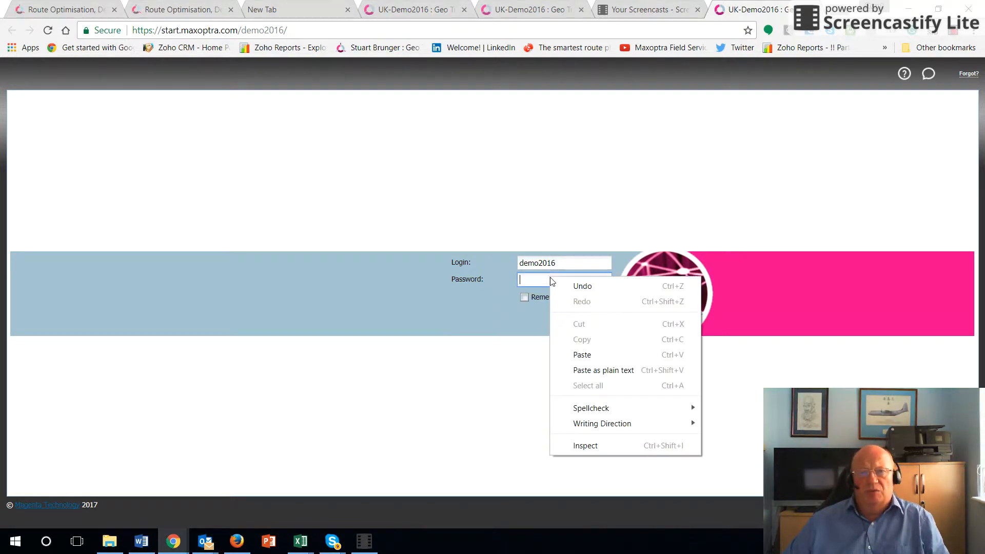
click(586, 356)
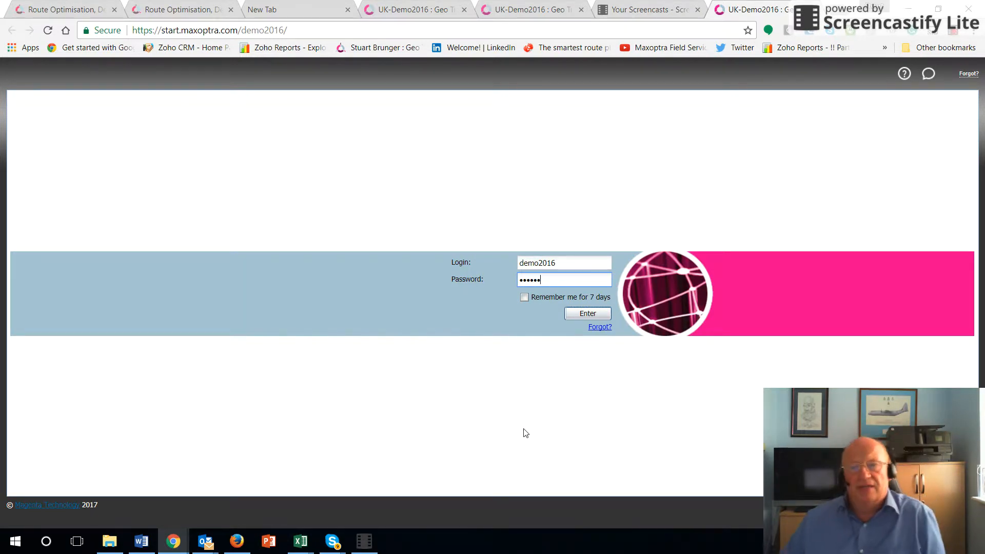
click(586, 314)
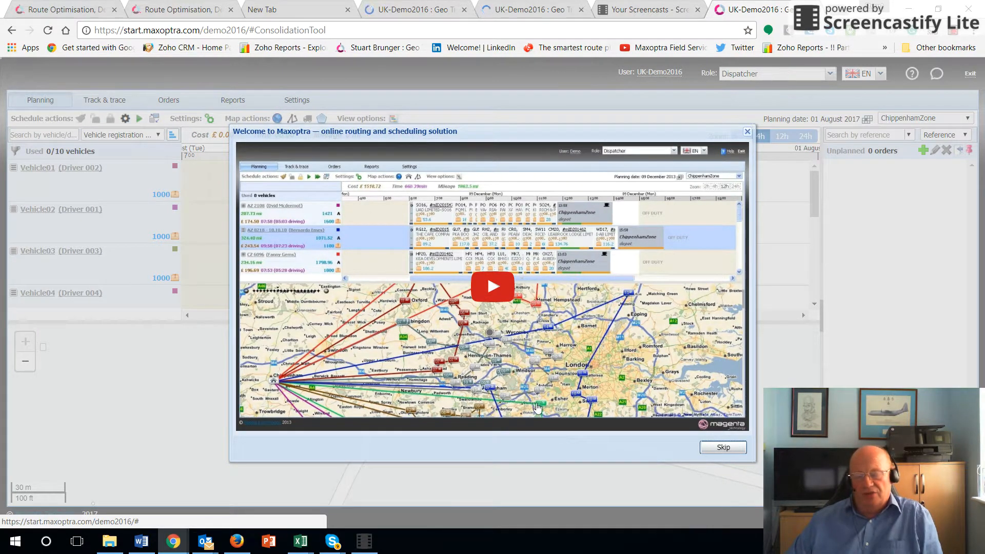
Step: Dismiss the welcome video, shift the planning timeline to earlier hours and show the wider region around the Chippenham depot
click(747, 133)
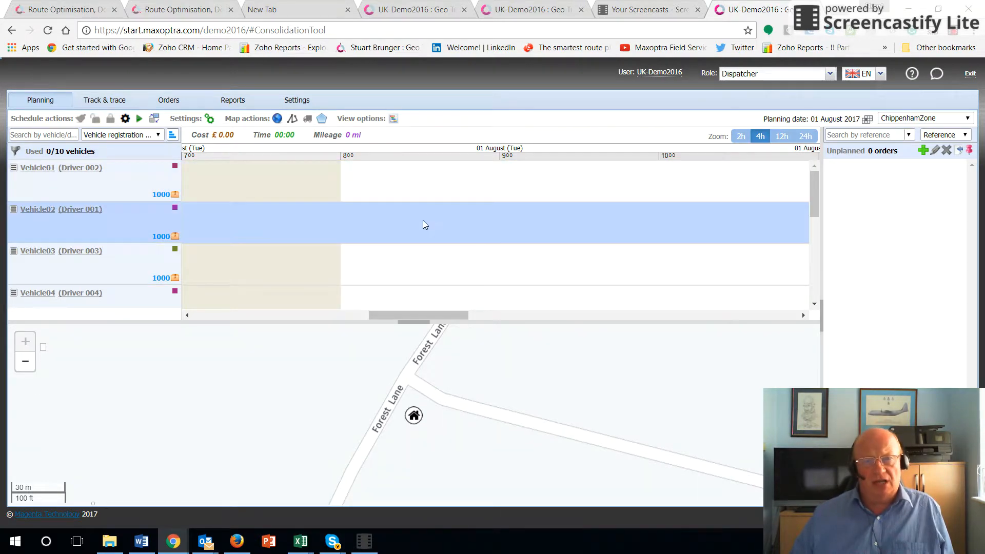
drag(407, 316, 305, 293)
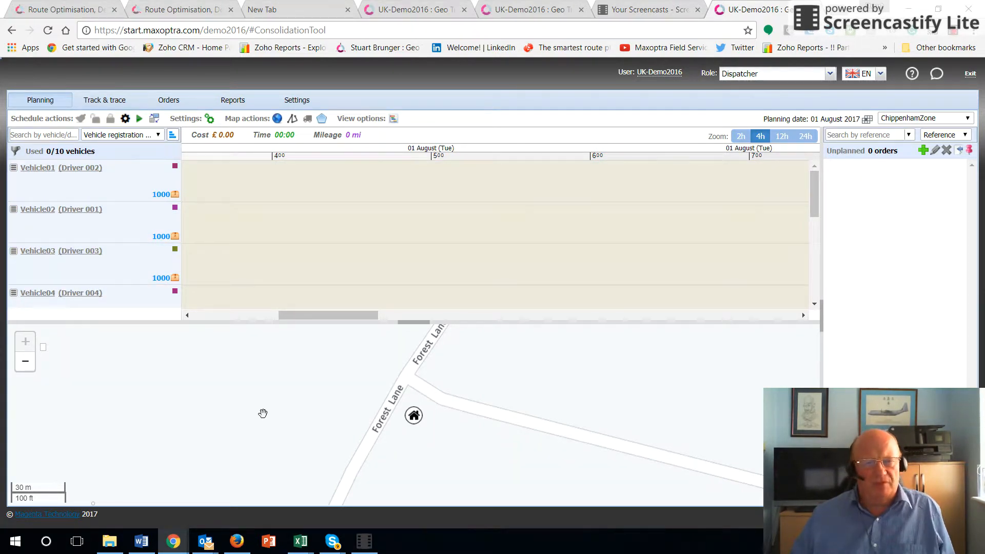
scroll(263, 413, down, 3)
scroll(450, 408, down, 1)
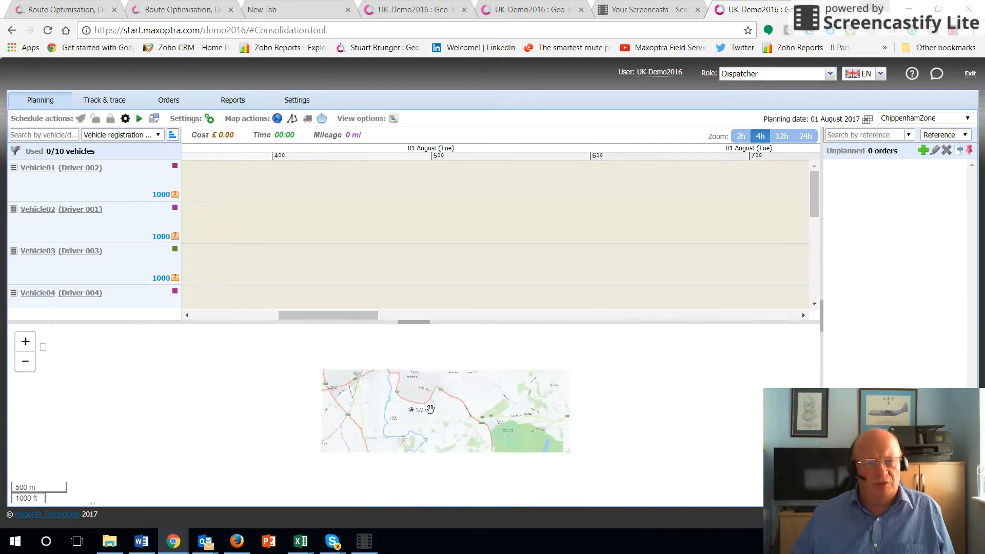
scroll(481, 416, down, 2)
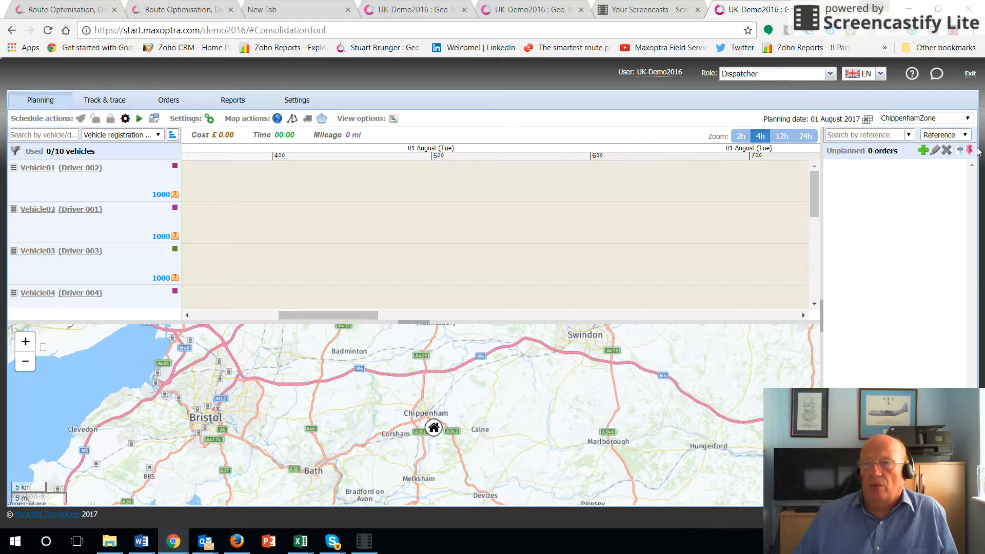
Step: Open a blank order form to examine its fields and close it without saving
click(921, 152)
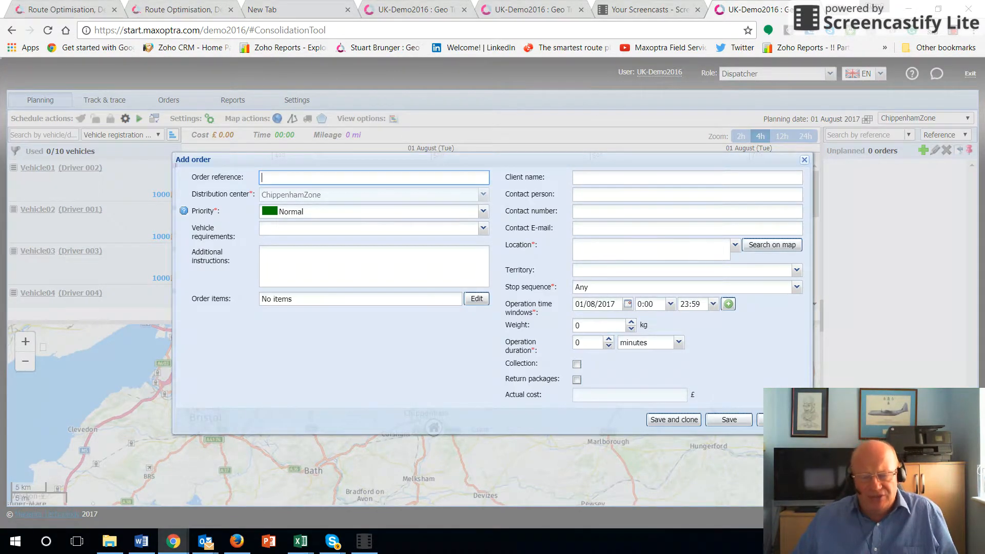
click(760, 419)
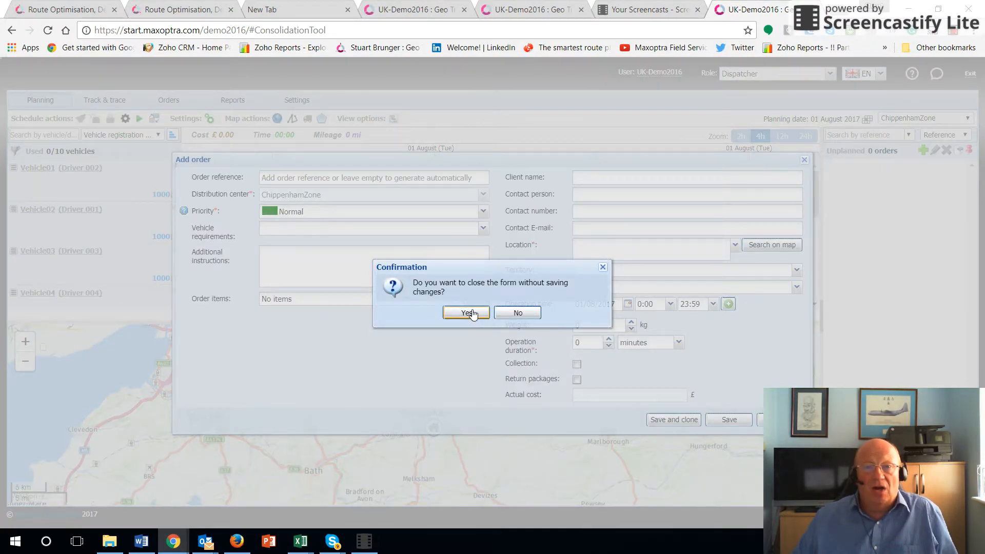
click(468, 321)
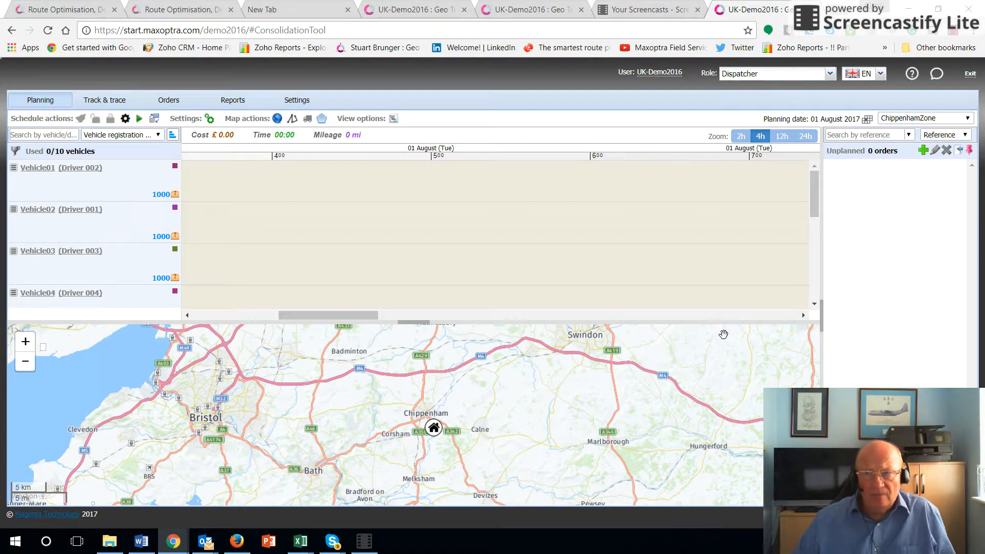
Step: Return to the Maxoptra demo account email and save its attachment Import file Trial.csv in the folder A Brand New Maxoptra Trial
drag(984, 46, 542, 23)
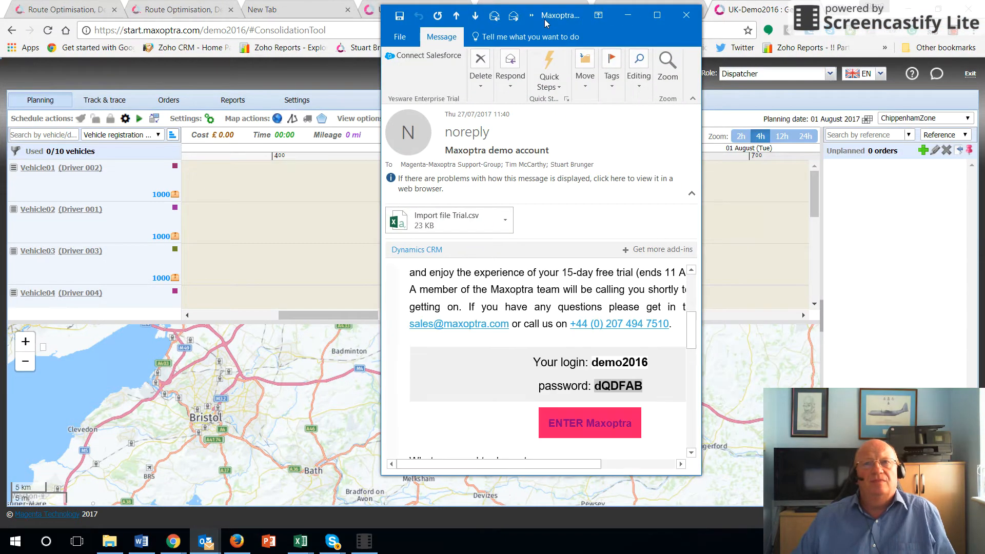
double_click(544, 19)
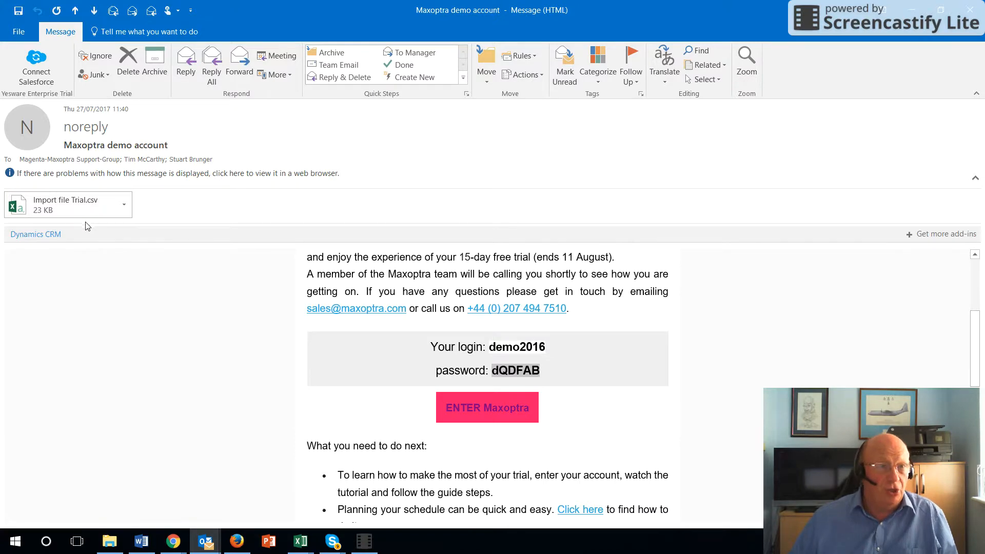
click(23, 36)
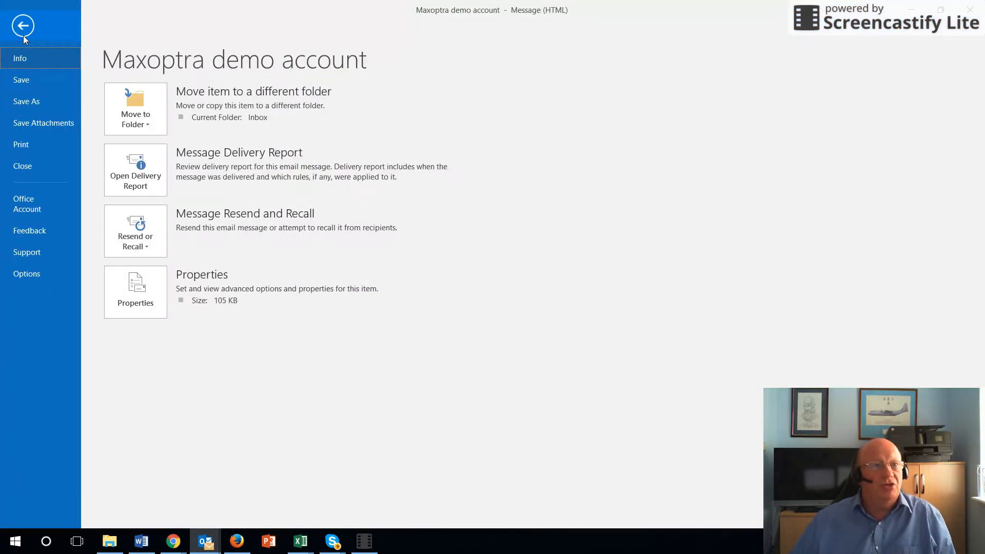
click(28, 123)
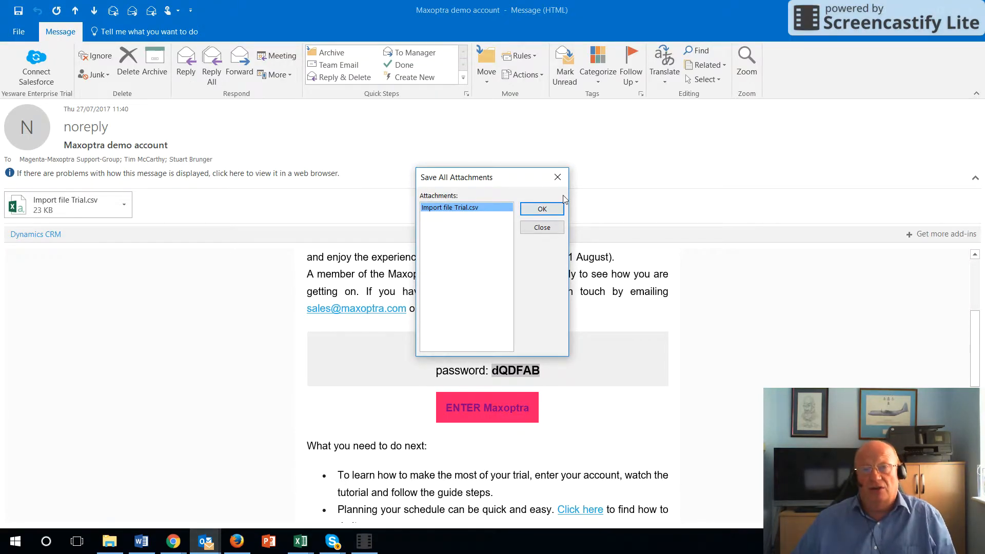
click(543, 210)
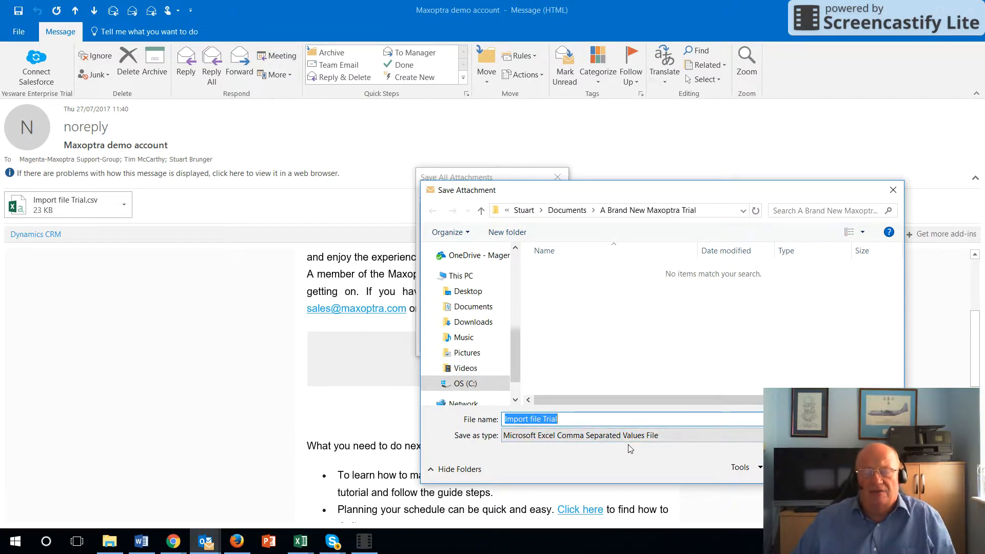
key(Return)
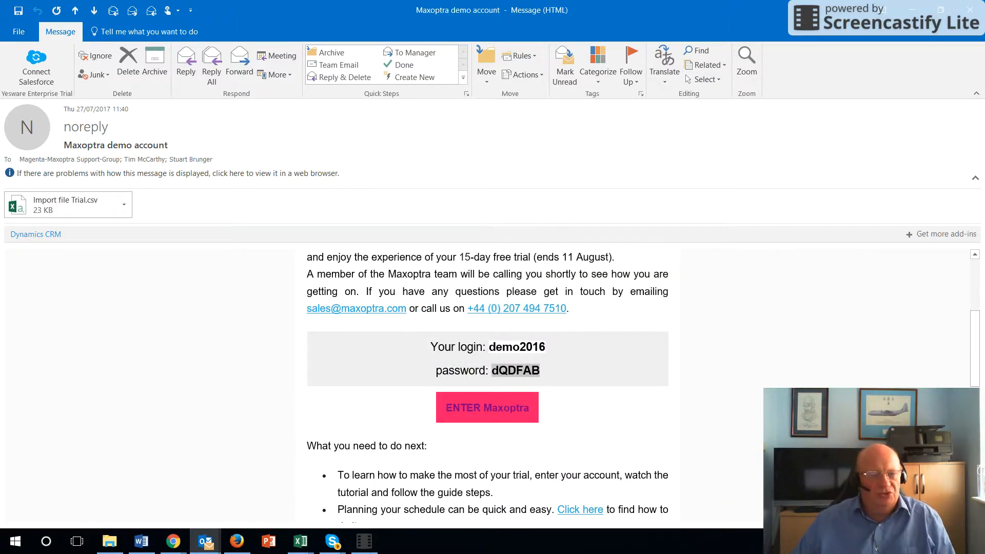
Step: Switch back to Maxoptra in Chrome and import the orders from Import file Trial.csv for 01/08/2017, closing the import report
mouse_move(179, 548)
click(119, 504)
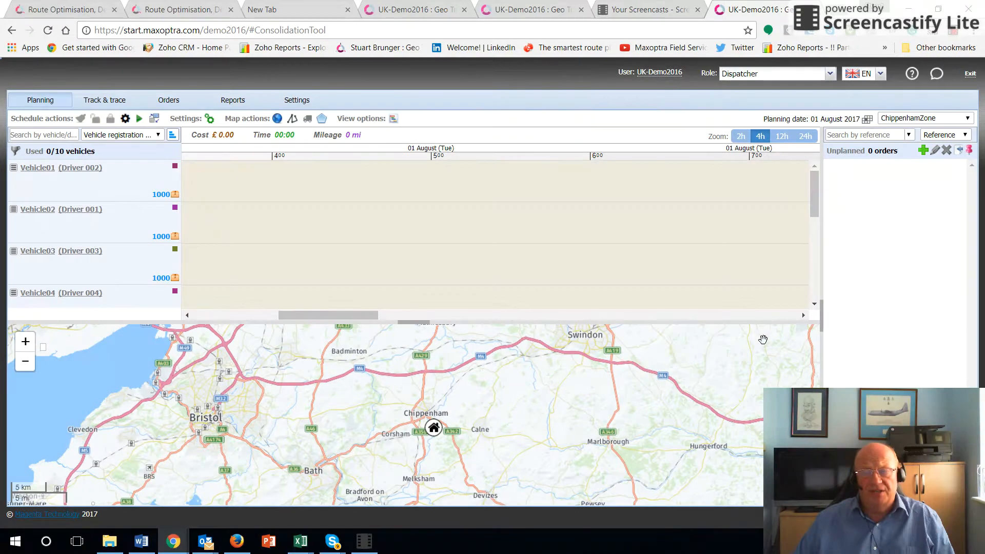
click(959, 152)
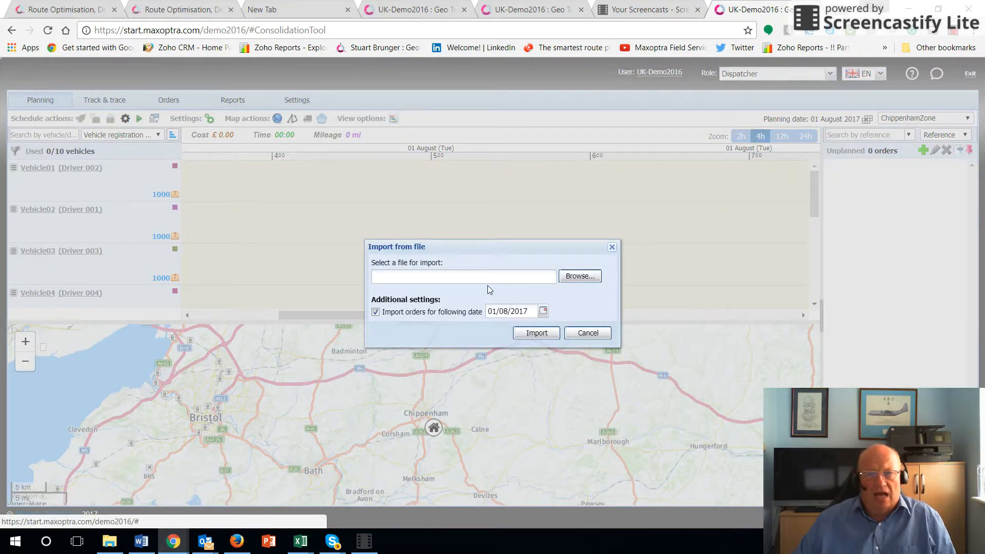
click(568, 279)
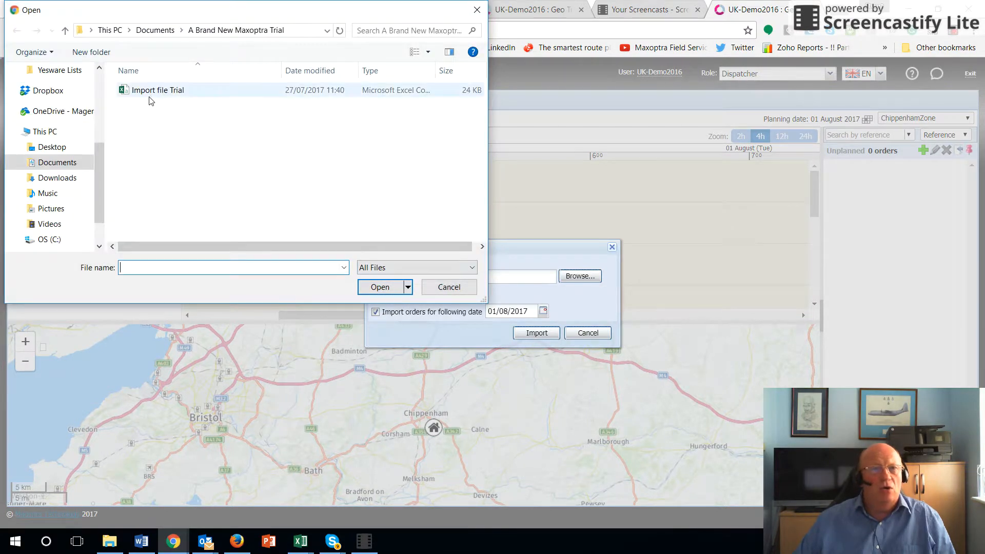
click(151, 95)
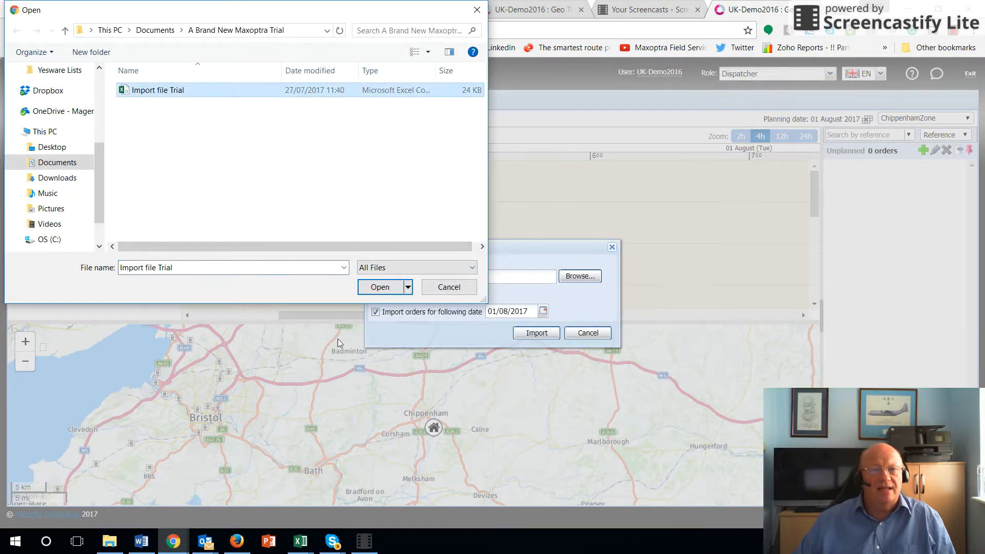
click(380, 287)
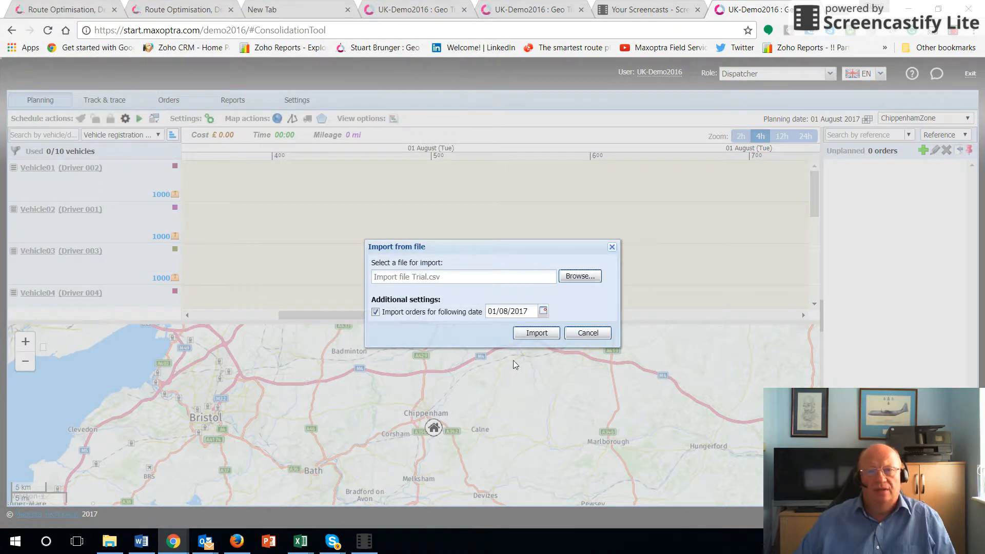
click(529, 335)
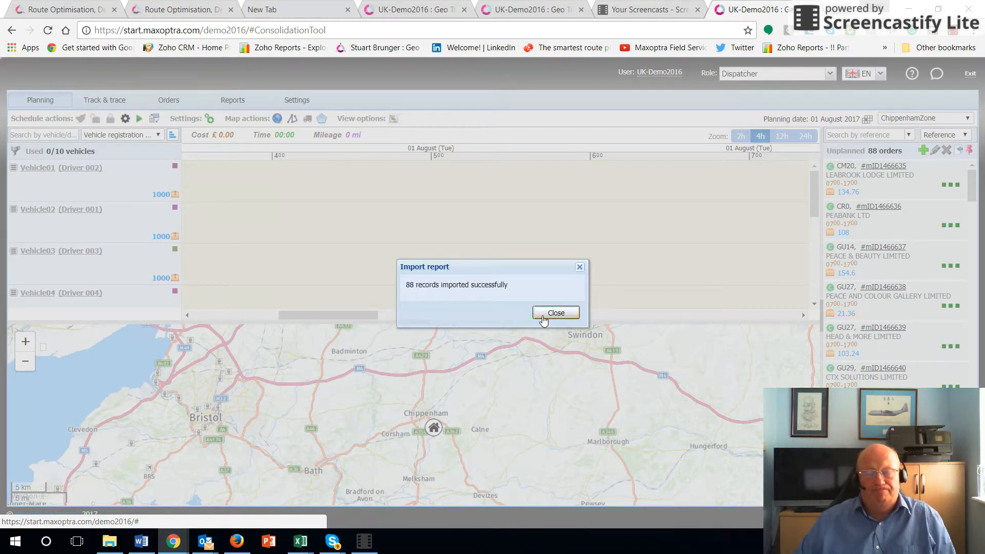
click(543, 313)
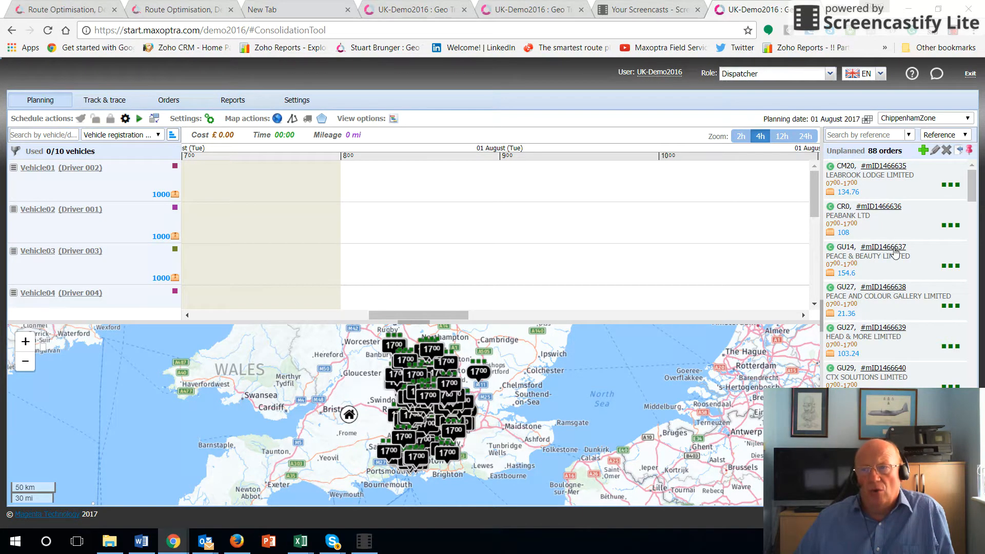
Step: Examine the details of the imported unplanned orders and their delivery locations on the map
mouse_move(901, 177)
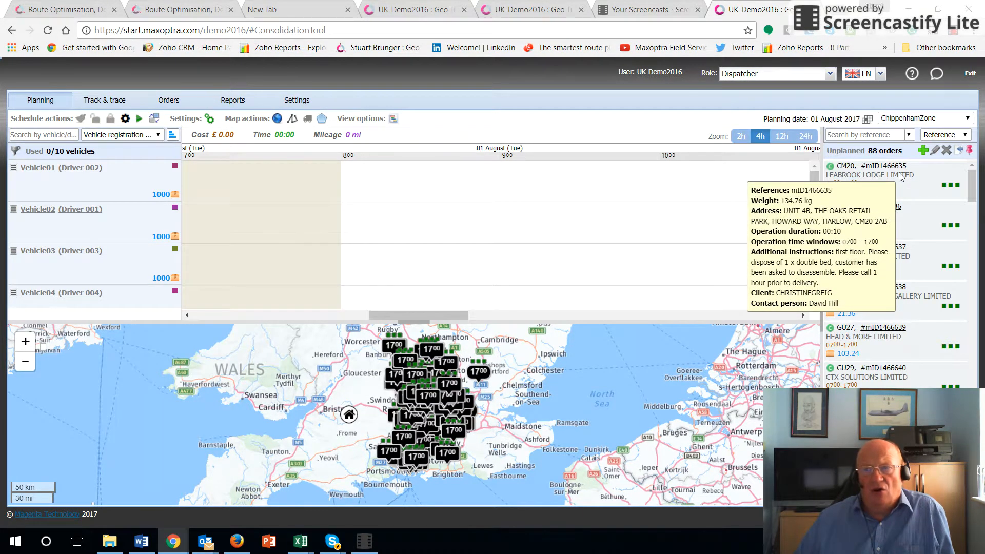
mouse_move(888, 294)
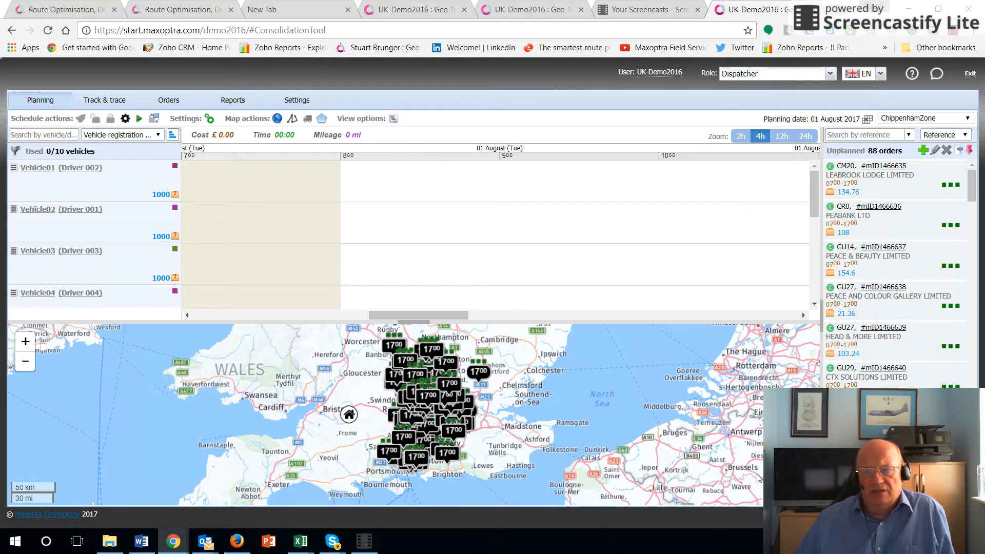
drag(593, 432, 654, 437)
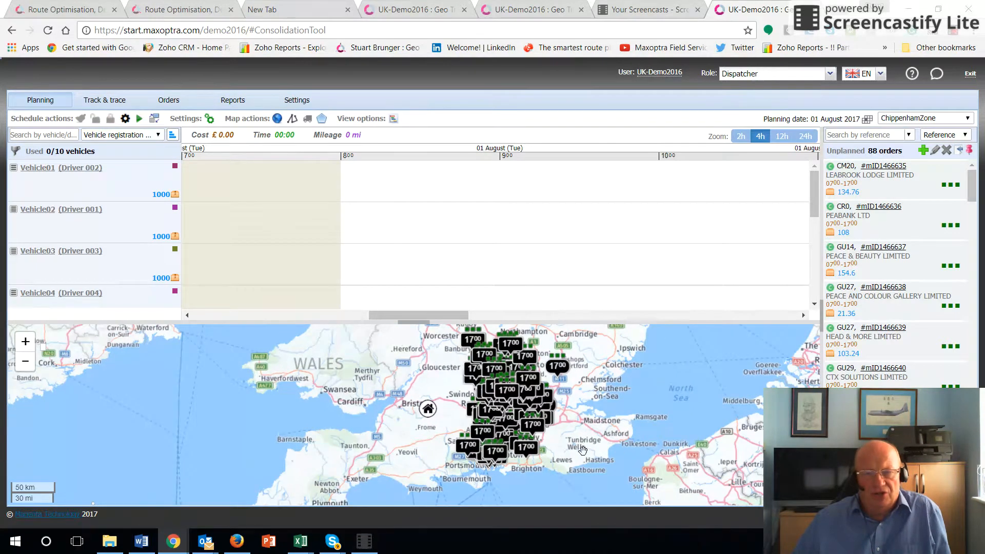
drag(583, 431, 582, 438)
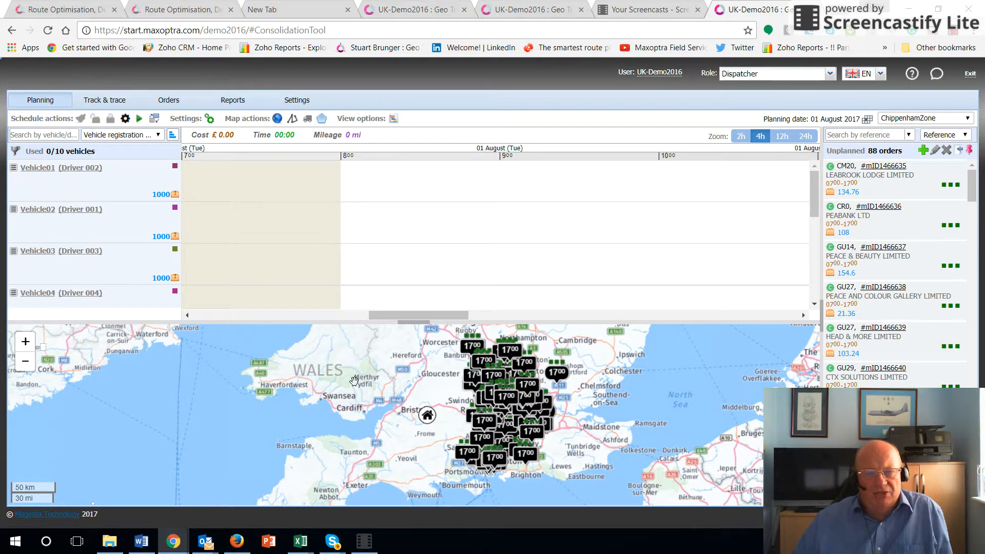
Step: Run automatic planning for all unplanned orders on 01 August 2017 and close the planning report
mouse_move(357, 379)
mouse_down()
mouse_move(325, 405)
mouse_move(367, 382)
mouse_up()
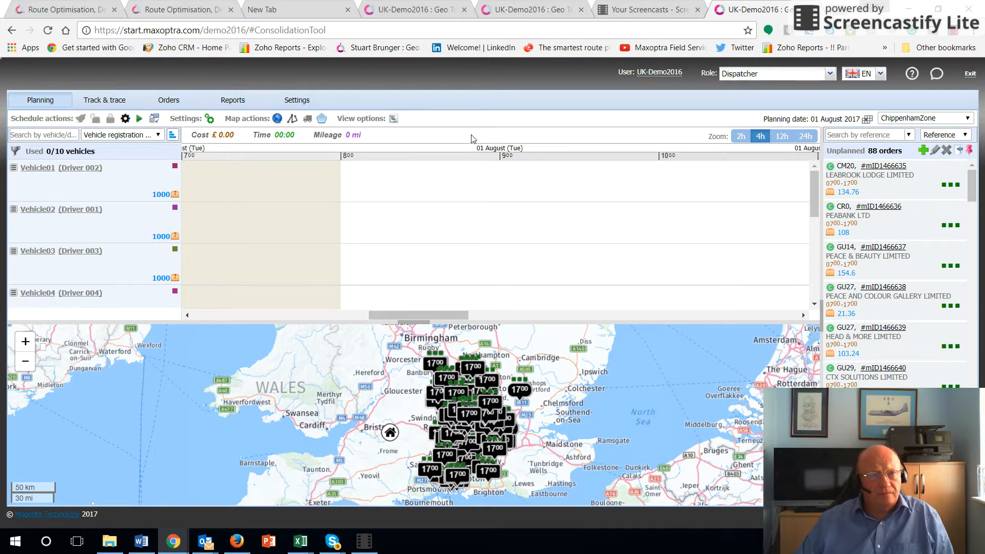
click(139, 120)
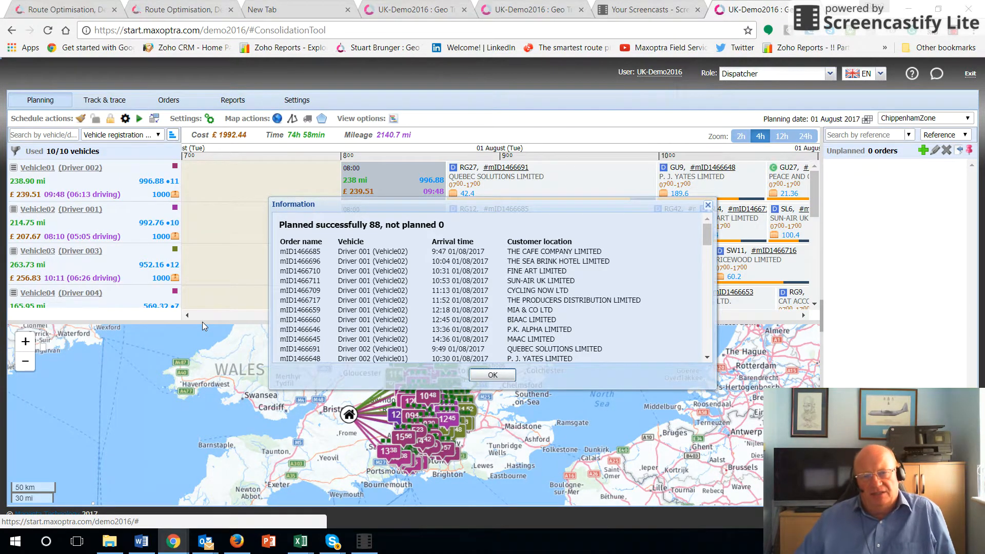
click(493, 380)
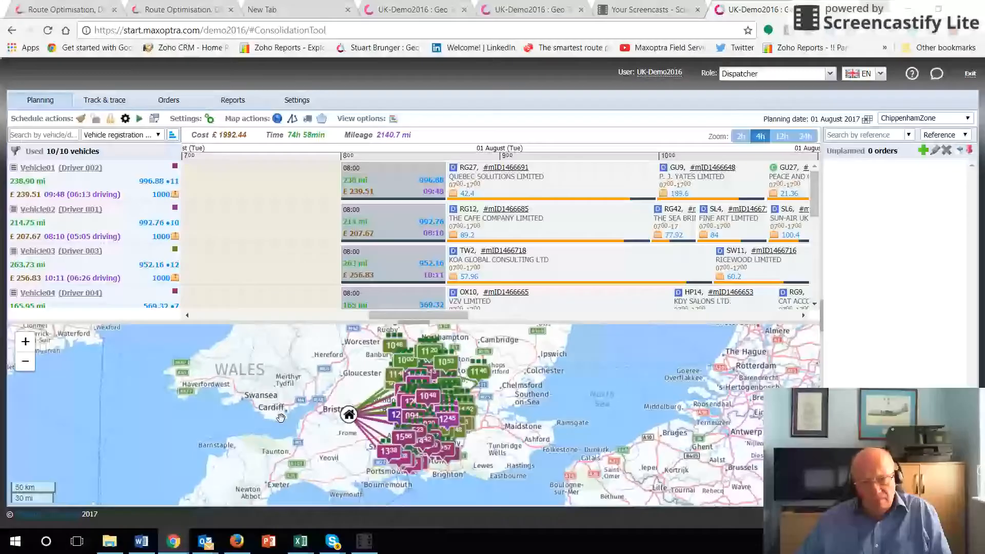
Step: Examine the planned vehicle routes and delivery arrival times on the map, both overall and close up around the Oxford area
drag(285, 409, 341, 428)
scroll(346, 419, up, 2)
drag(604, 366, 230, 403)
scroll(286, 381, down, 2)
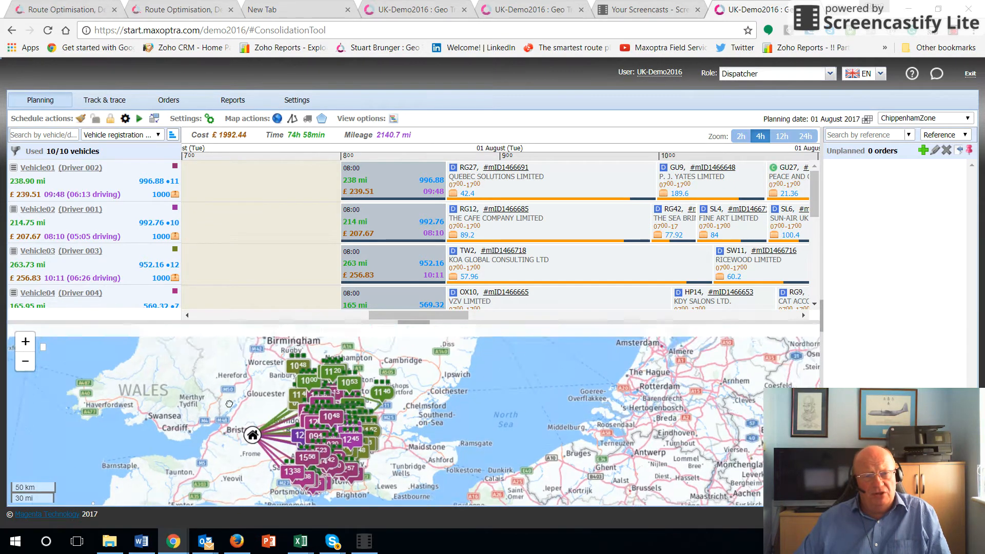
scroll(233, 402, up, 2)
drag(331, 371, 397, 427)
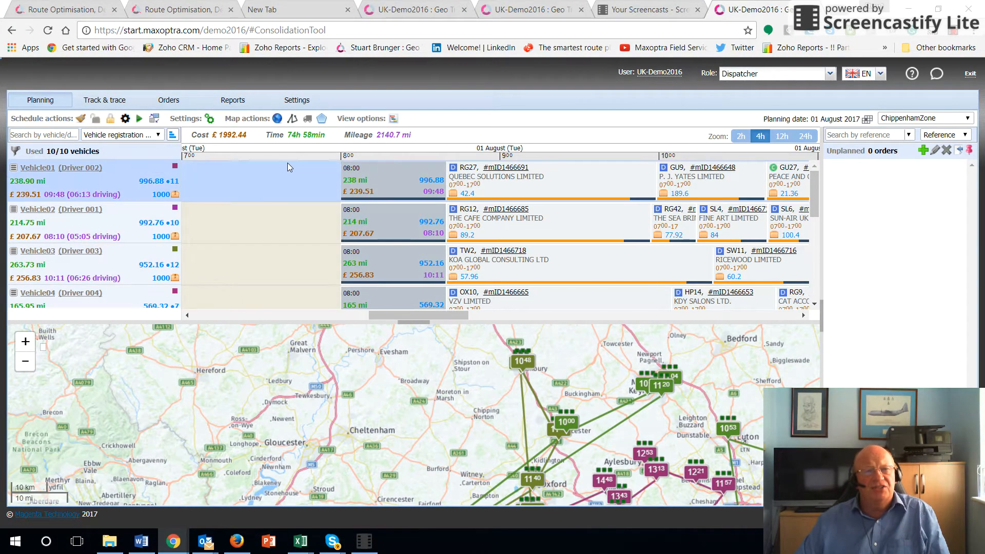
Step: Show the map routes along actual roads, inspect them, and return the display to straight lines between stops
click(292, 119)
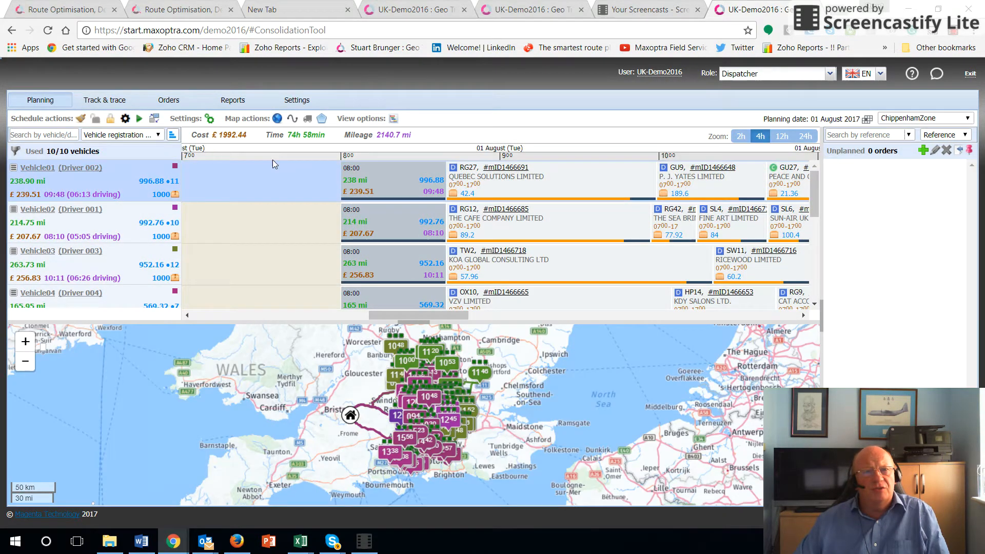
drag(311, 386, 312, 418)
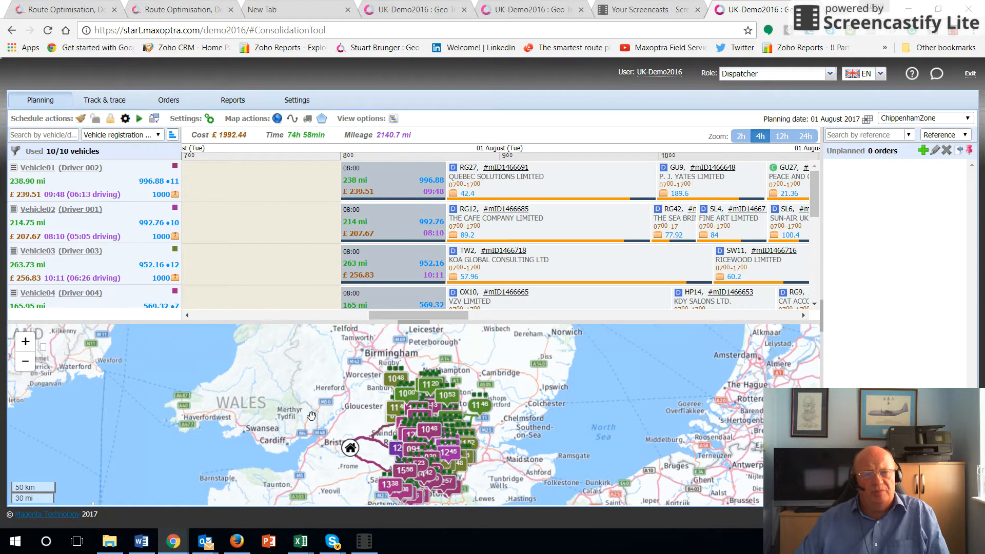
scroll(312, 418, up, 3)
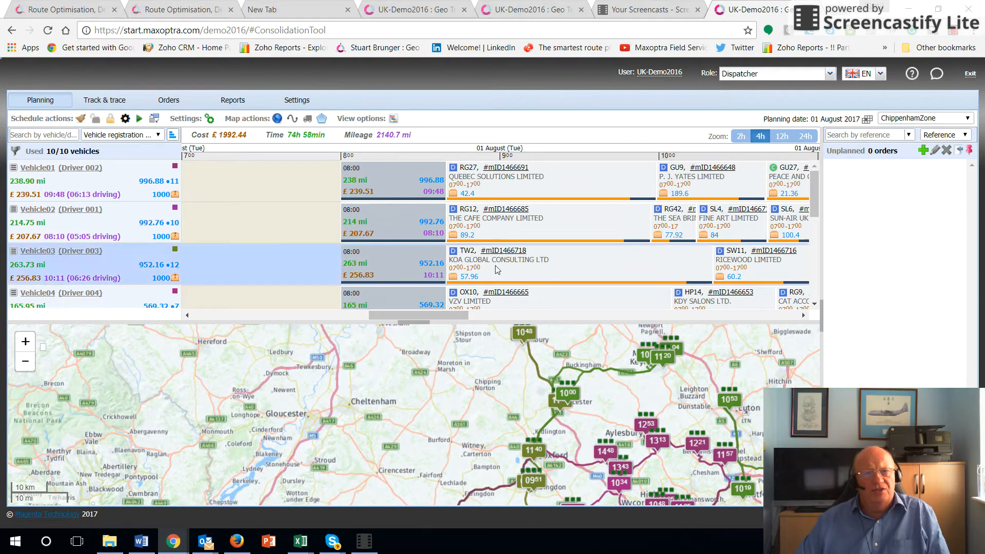
click(293, 118)
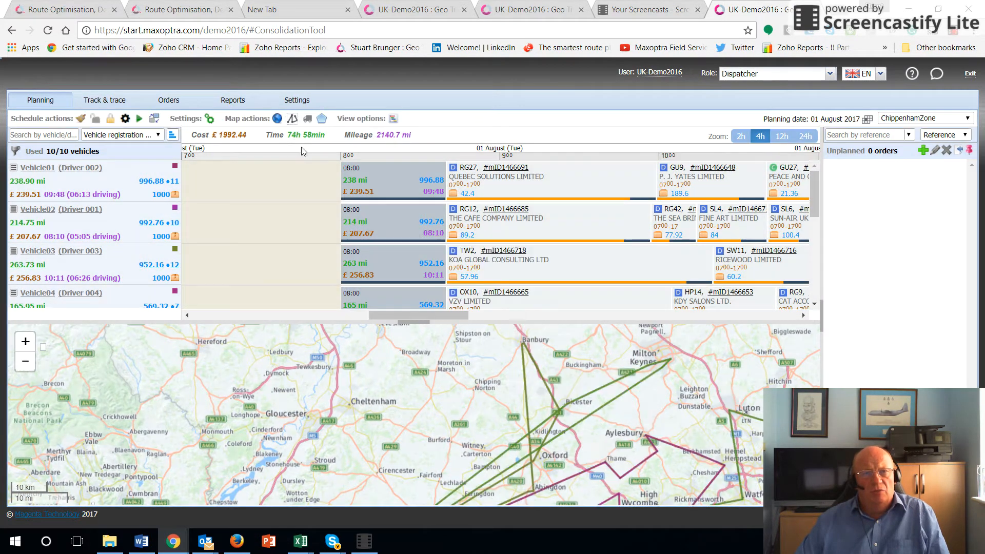
scroll(420, 405, up, 3)
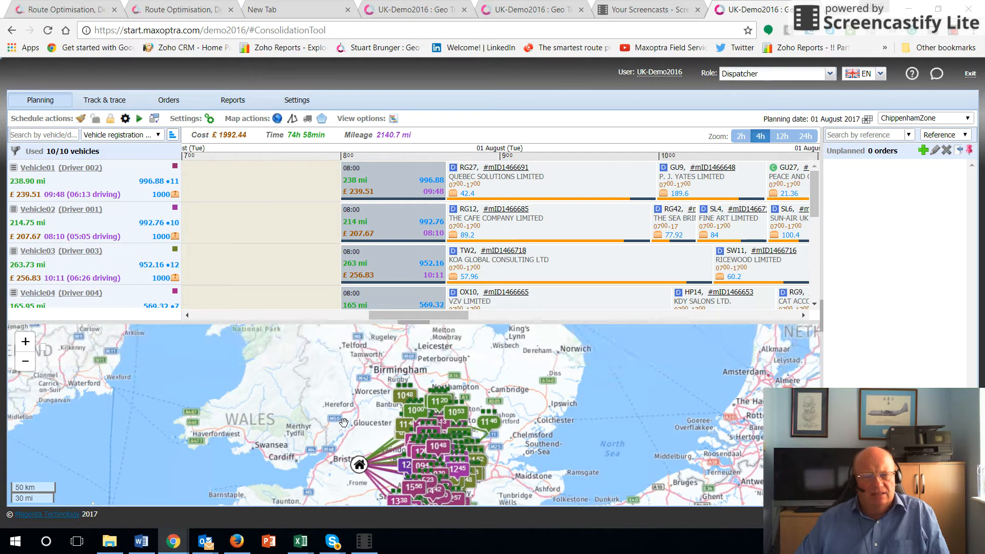
drag(426, 411, 223, 425)
drag(432, 451, 424, 421)
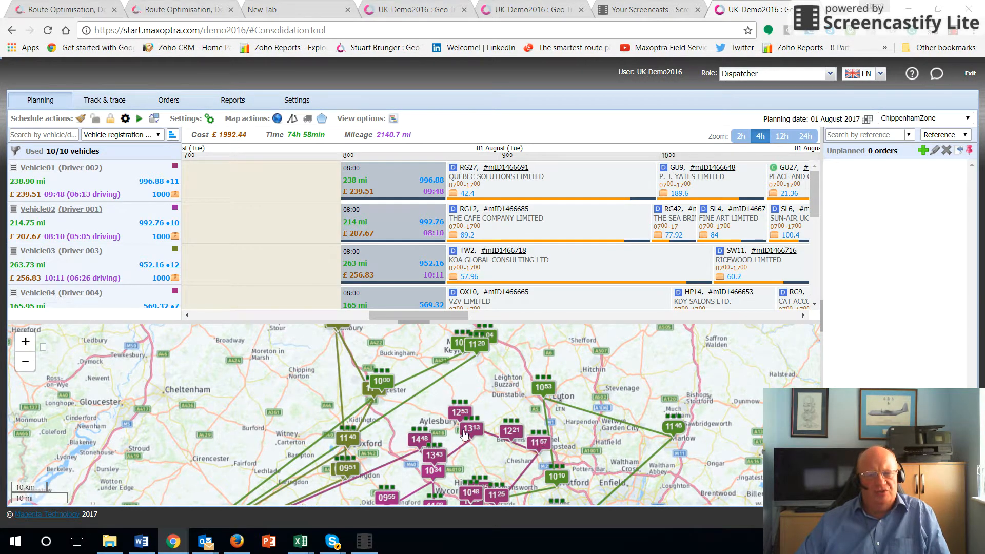
Step: Move the KEA DEVELOPMENTS LIMITED order near Aylesbury from Vehicle09's run onto Vehicle08's route on the map
click(460, 414)
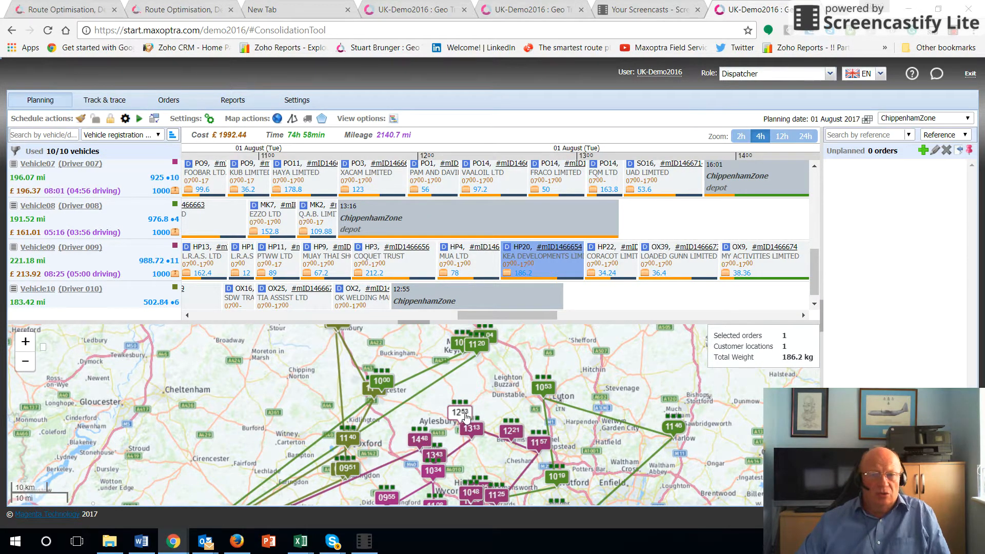
mouse_move(466, 417)
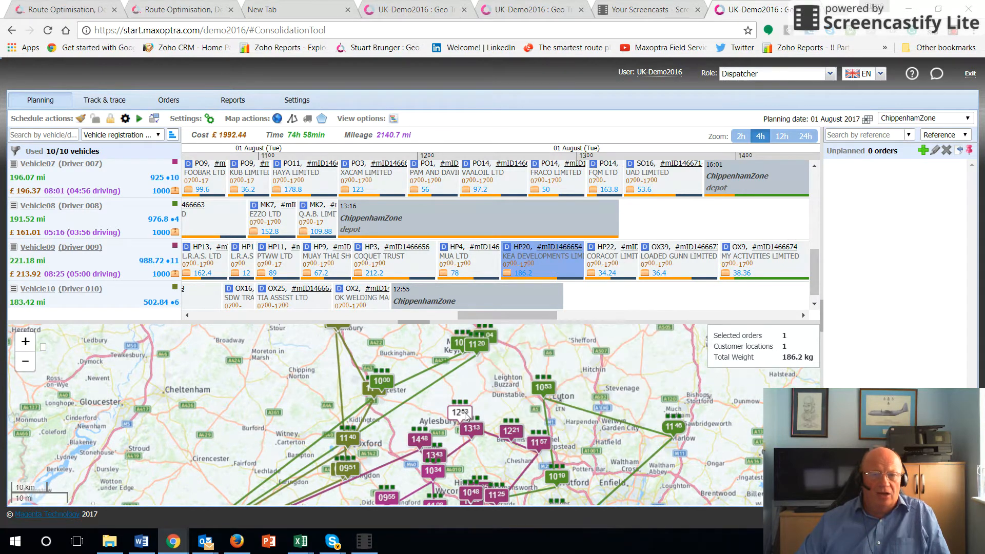
drag(464, 414, 432, 380)
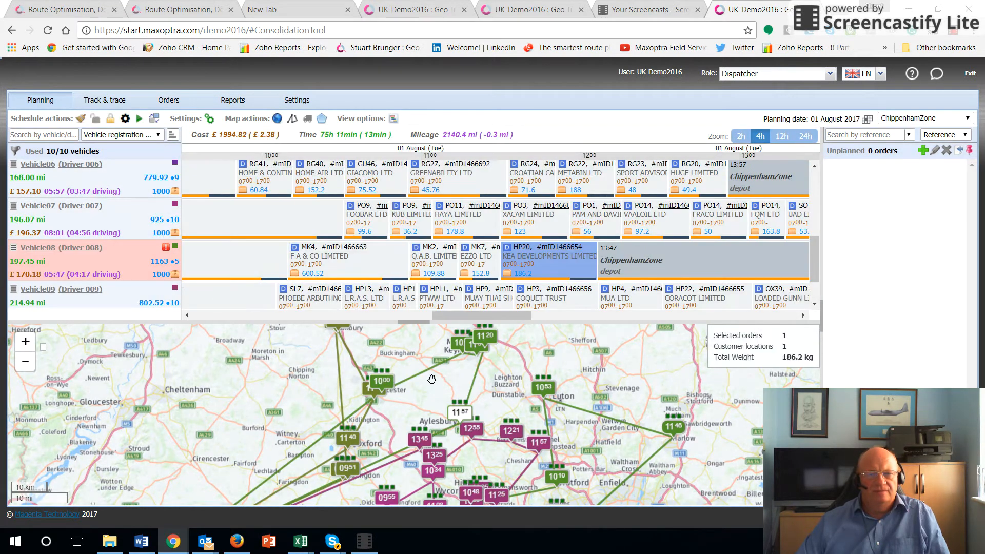
Step: Reallocate the BHVI LIMITED order at Luton to Vehicle02 (Driver 001) from the map
mouse_move(543, 391)
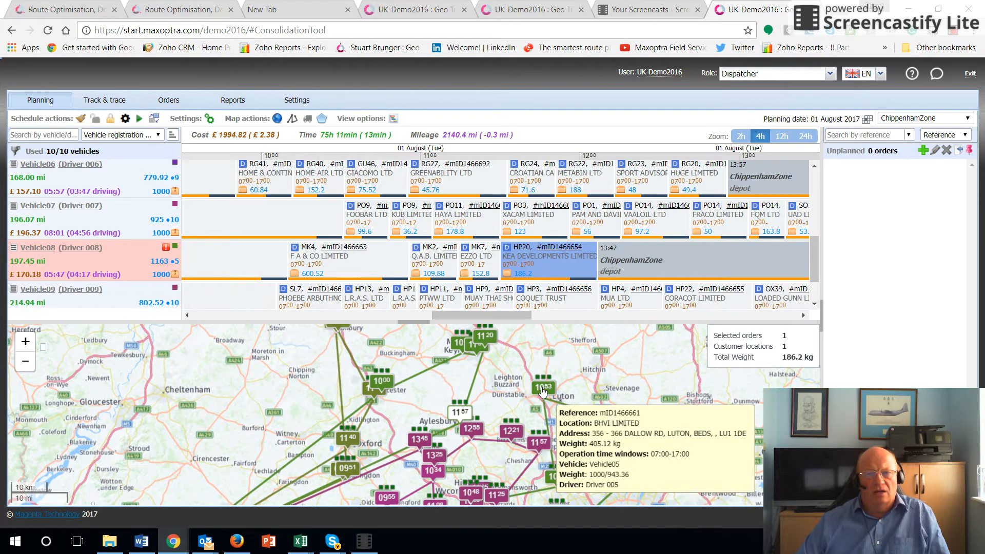
right_click(543, 391)
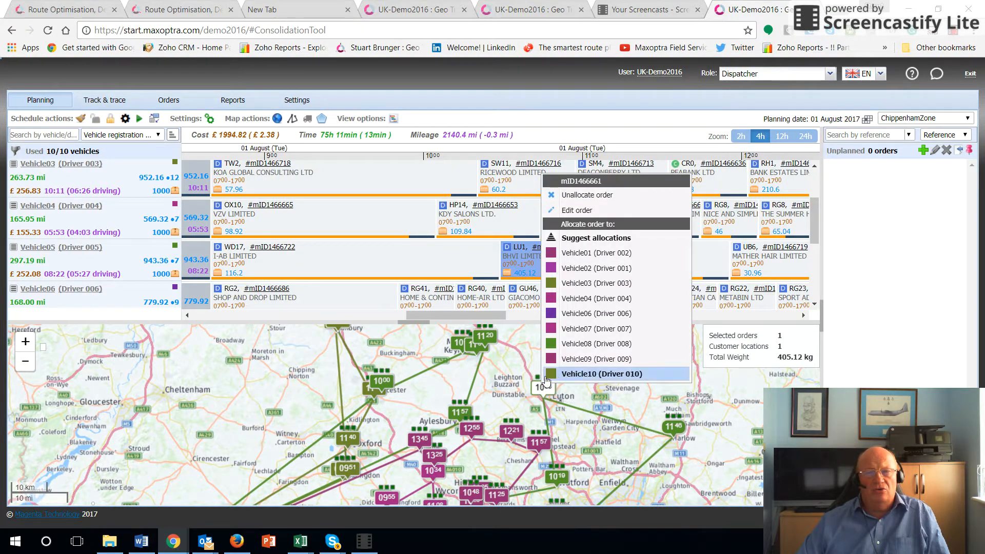
click(557, 269)
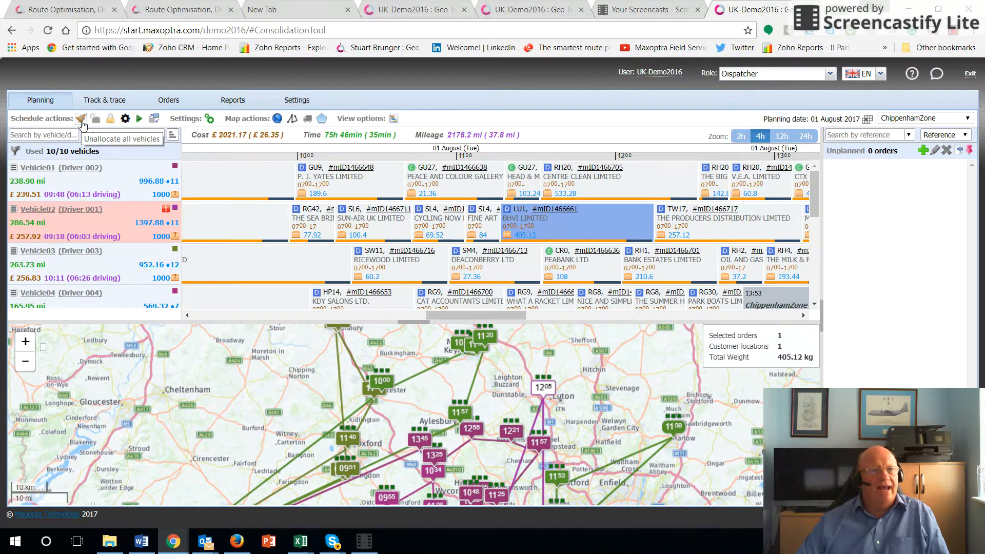
Step: Unallocate all not fixed runs on 01/08/2017, run automatic planning again, and close the planning report
click(81, 119)
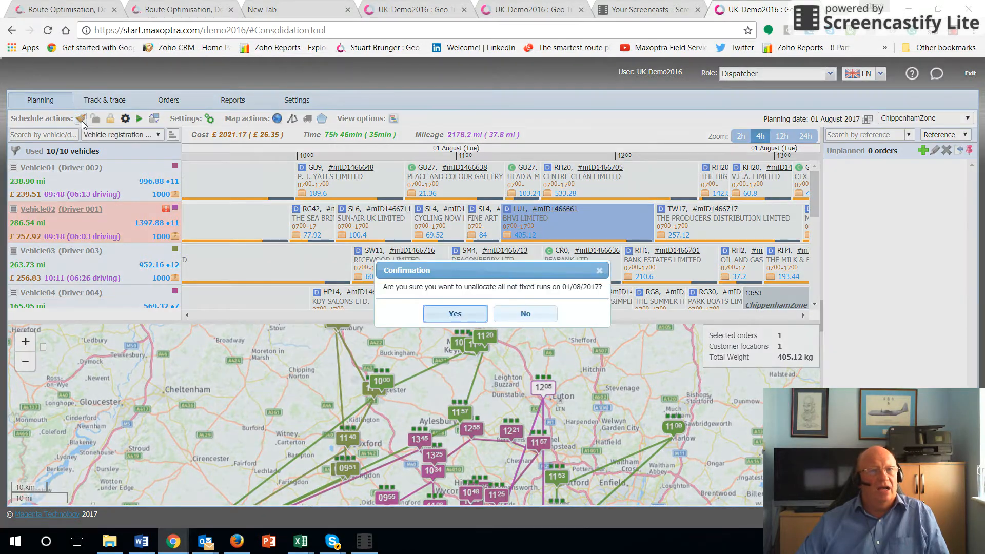
click(438, 317)
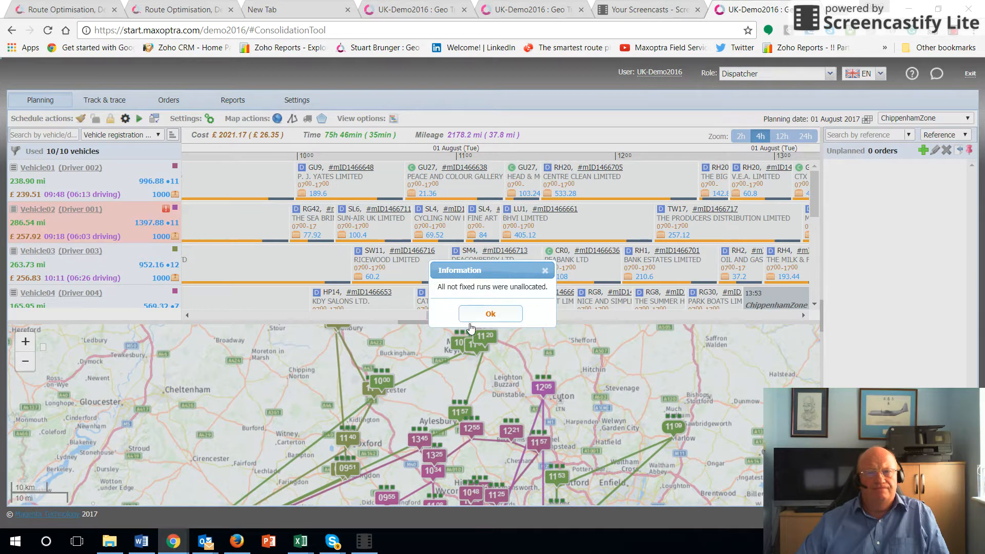
click(472, 321)
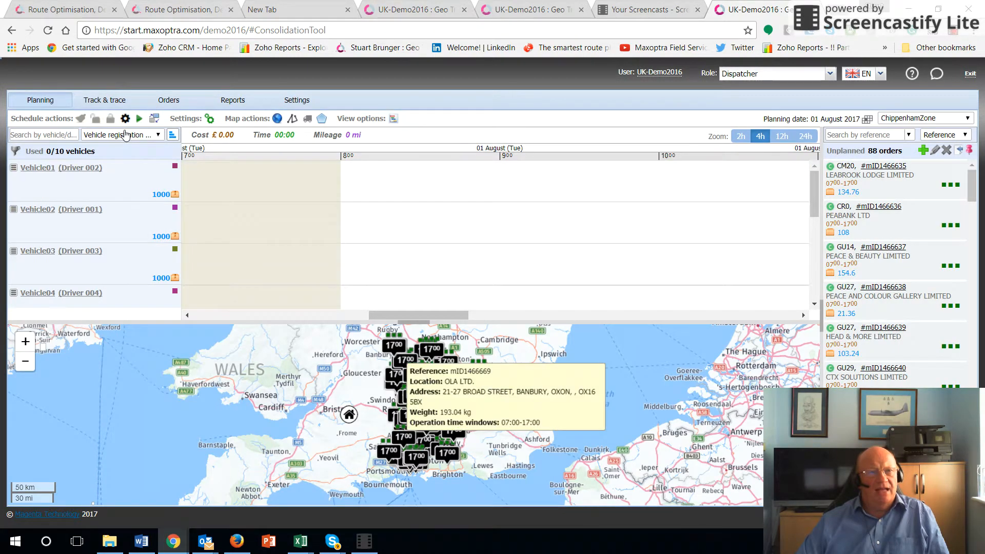
click(138, 119)
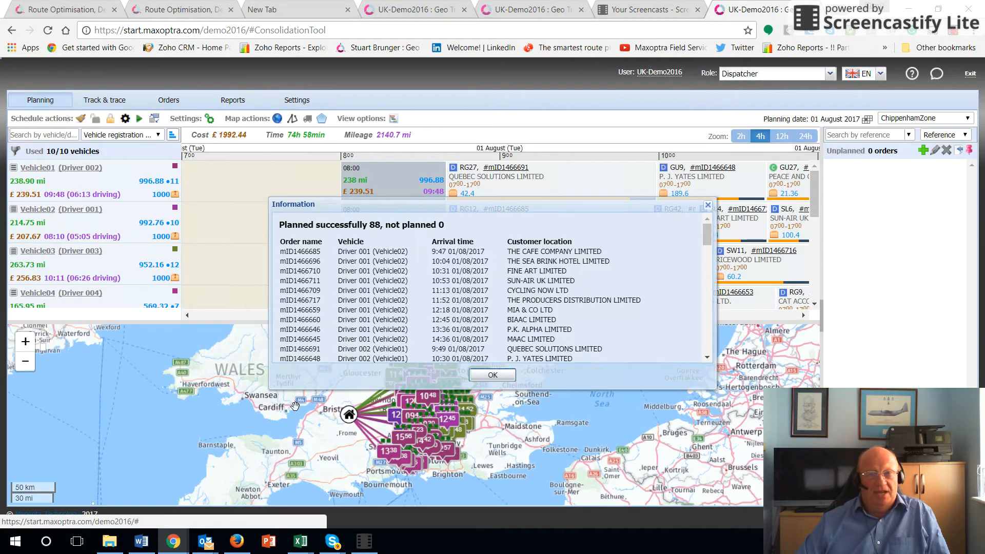
click(492, 376)
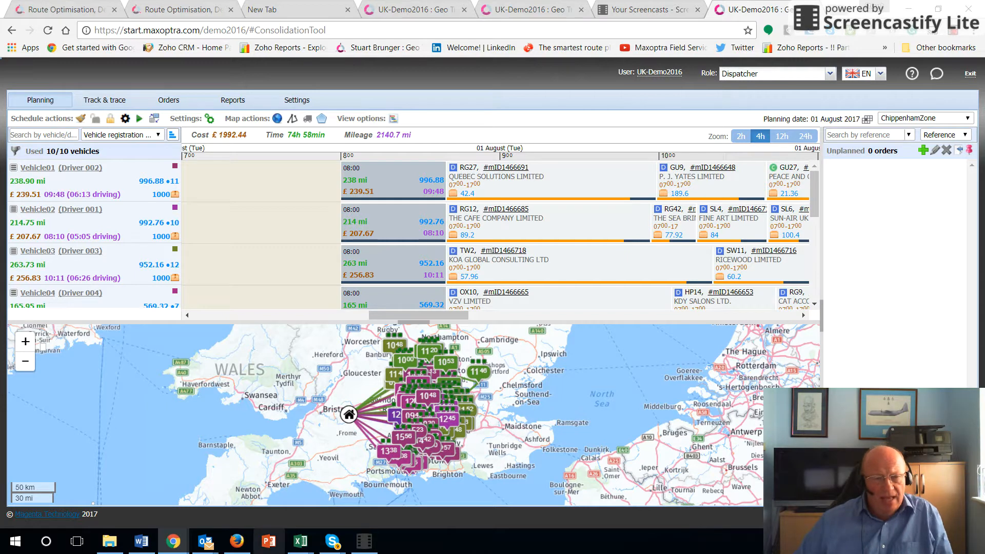
Step: Switch to the Maxoptra demo account email in Outlook, review its guidance, and open the linked Quick Start Guide
mouse_move(214, 545)
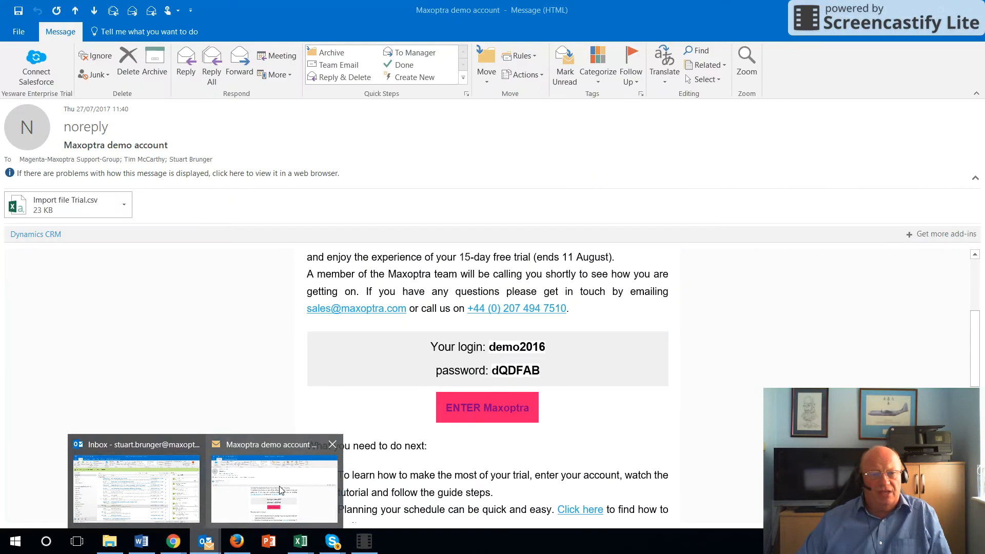
click(269, 494)
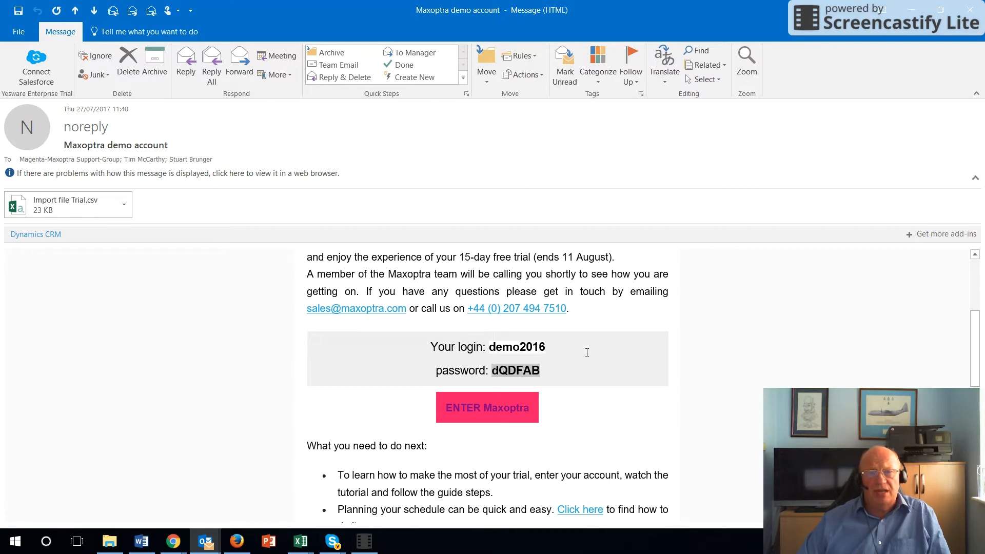
scroll(612, 330, down, 3)
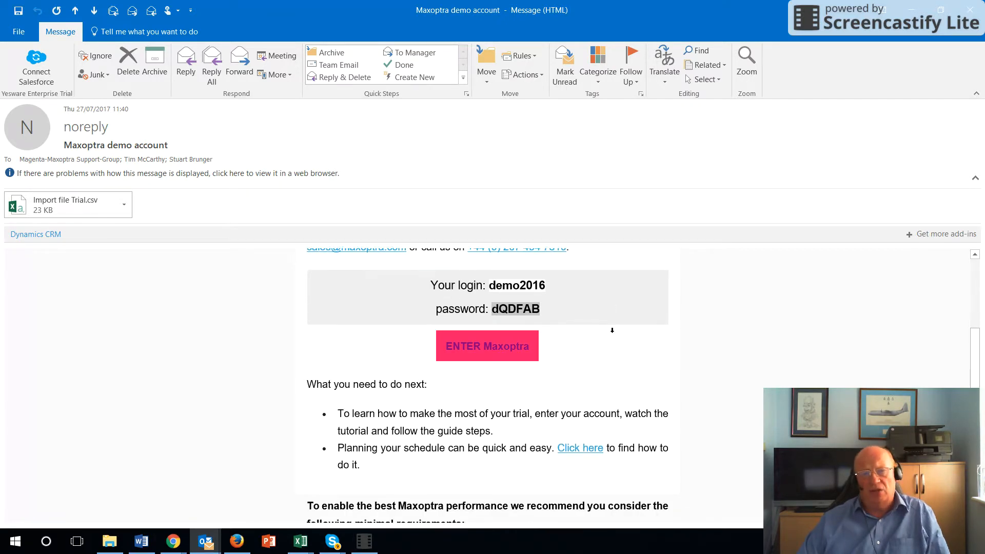
scroll(611, 330, down, 15)
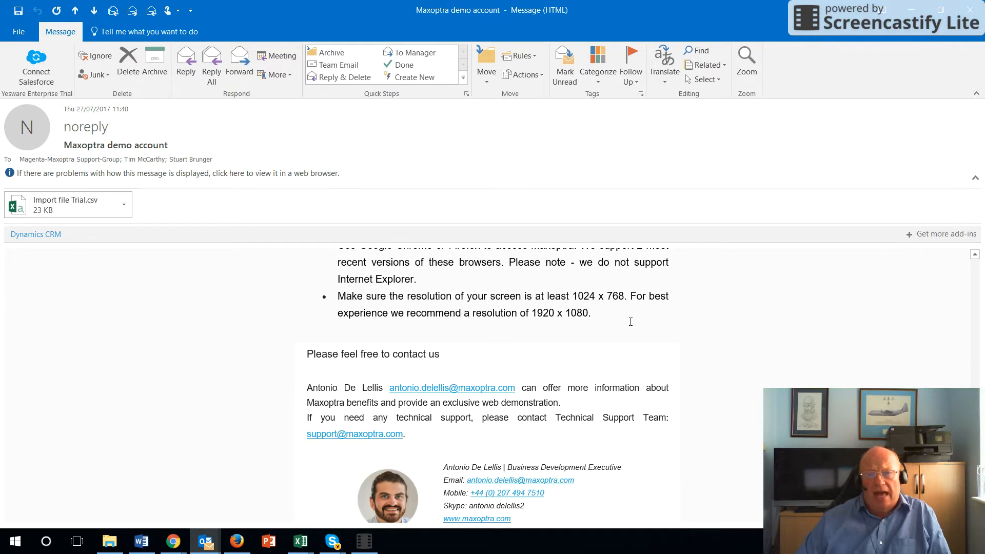
scroll(626, 331, up, 7)
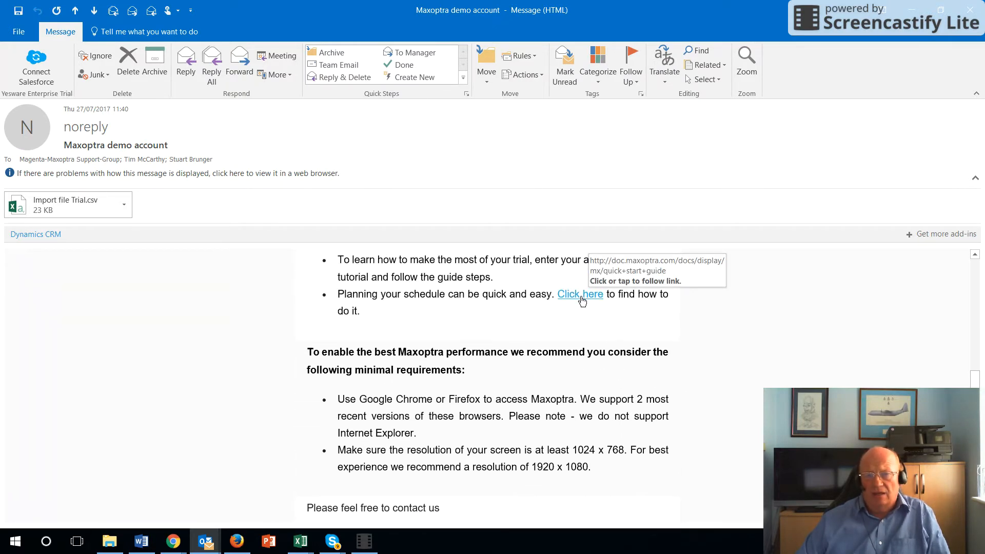
click(581, 297)
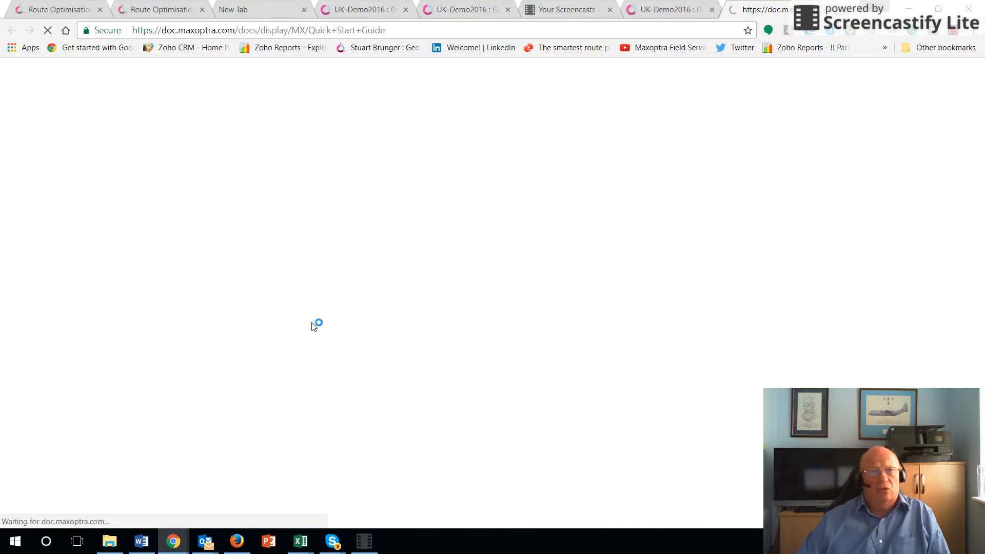